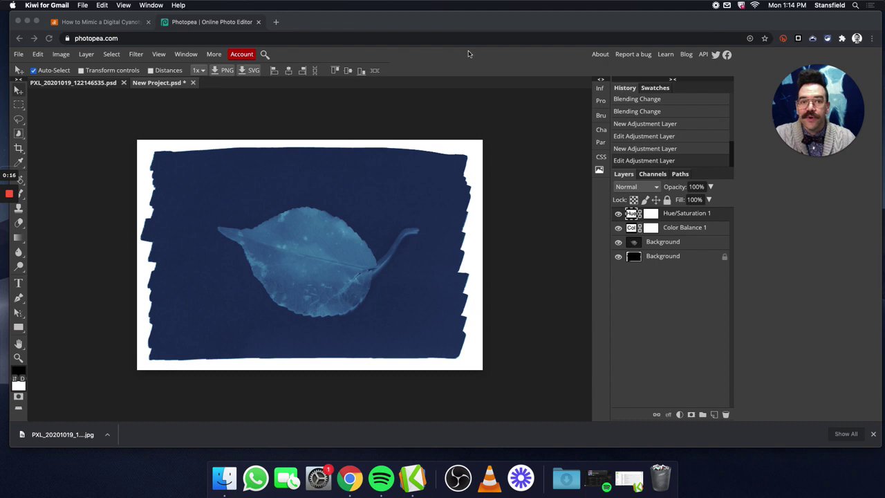
In the yellow leaf photo, raise the brightness to 45 with a Brightness/Contrast adjustment
left_click(80, 85)
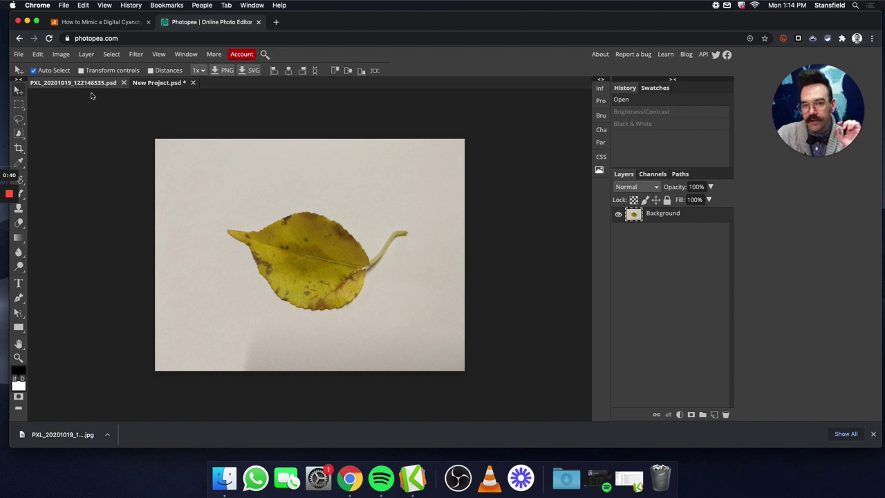
left_click(60, 54)
mouse_move(101, 68)
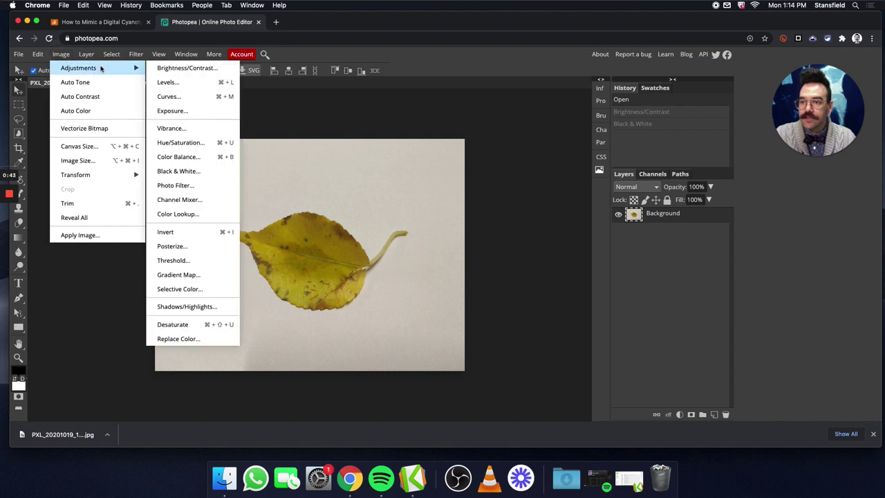
left_click(208, 71)
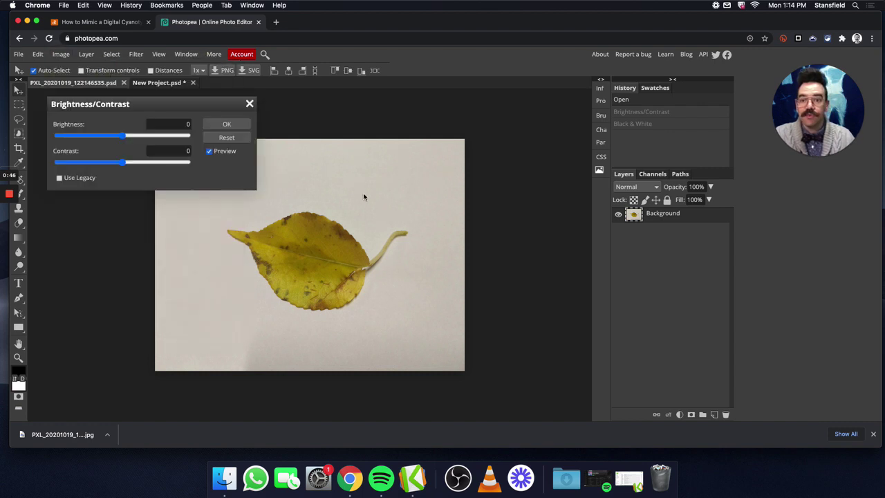
left_click_drag(170, 105, 653, 77)
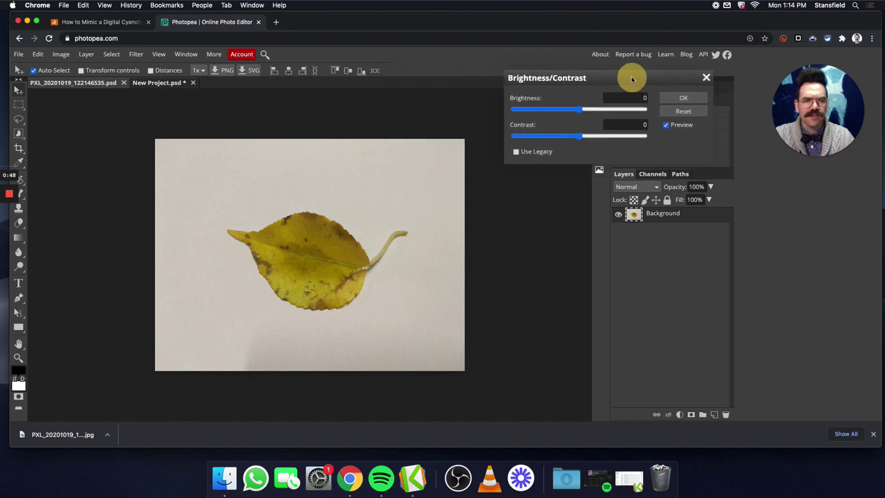
left_click_drag(578, 108, 627, 109)
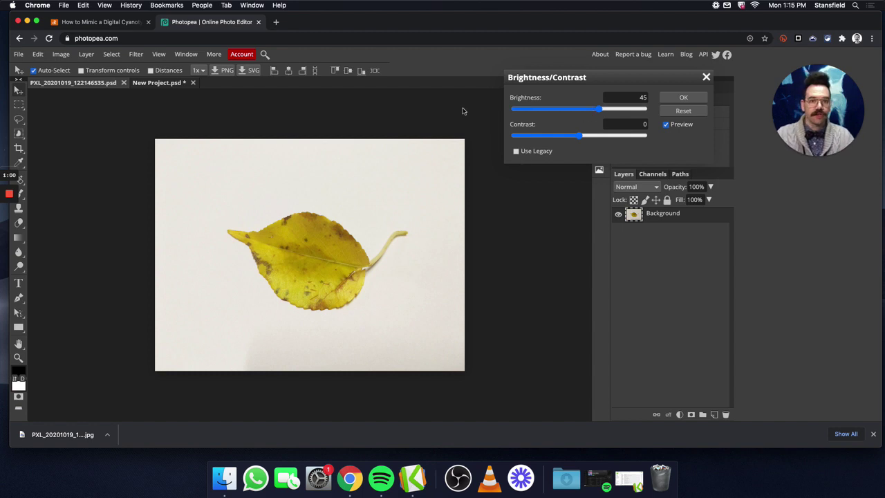
left_click(683, 97)
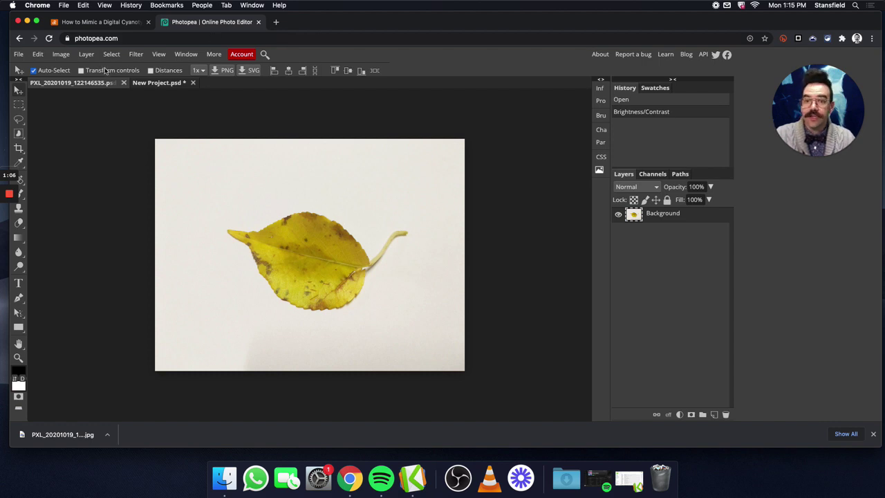
Convert the leaf photo to grayscale with a Black & White adjustment, and invert its tones
left_click(61, 55)
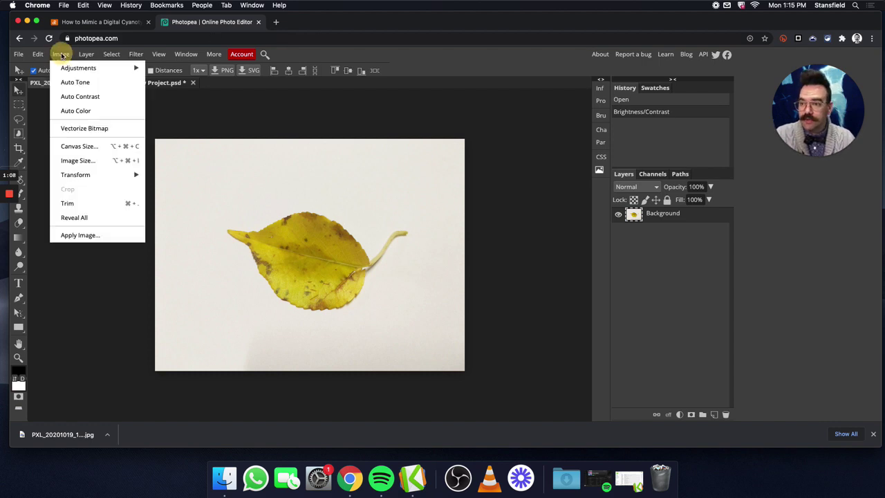
mouse_move(68, 71)
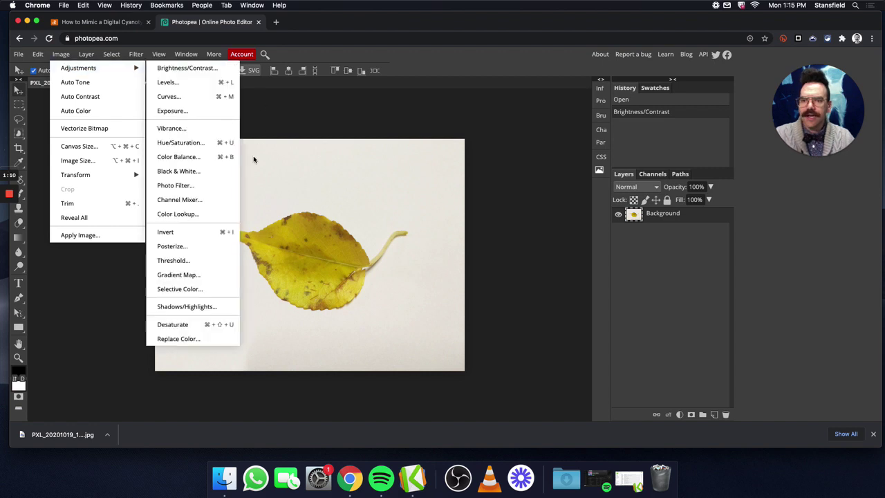
left_click(197, 184)
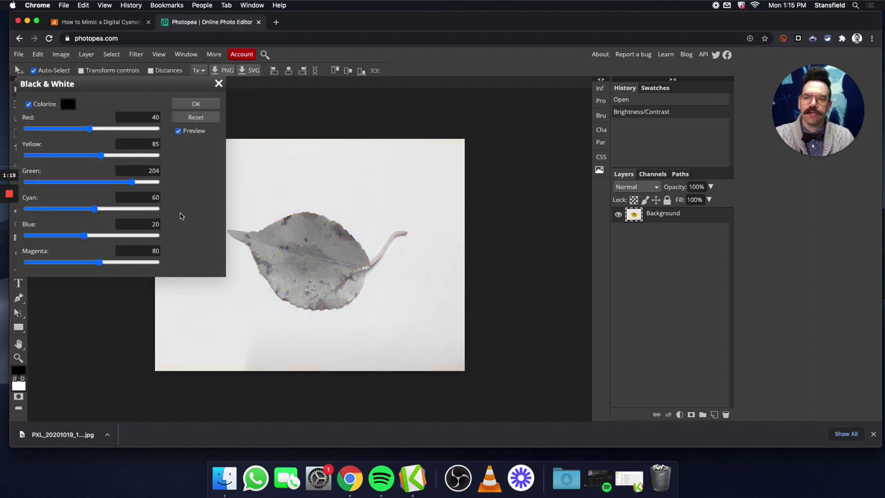
left_click(196, 104)
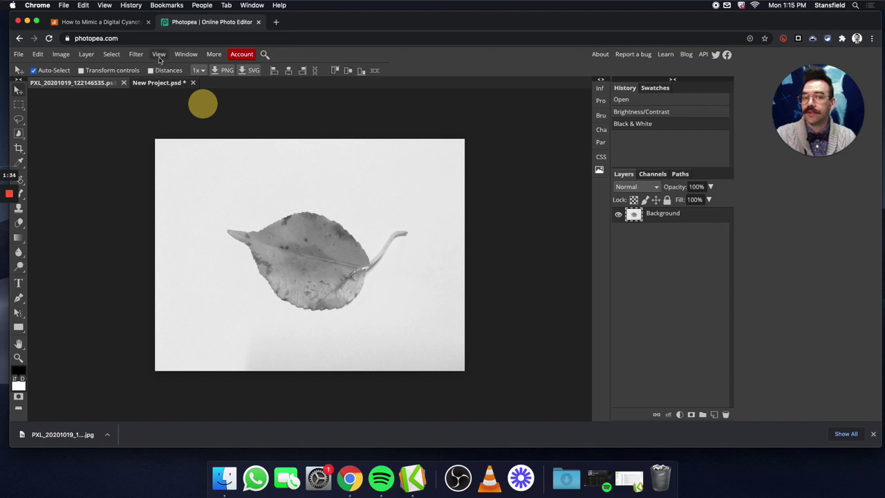
left_click(63, 56)
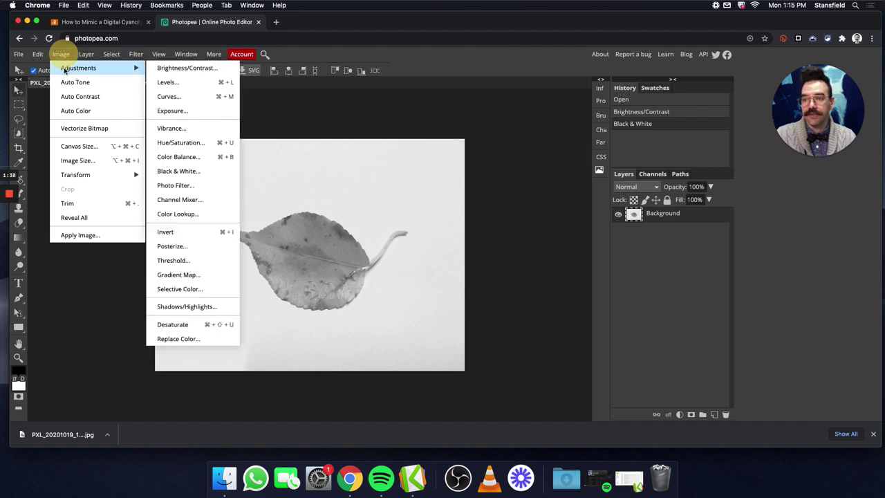
left_click(195, 235)
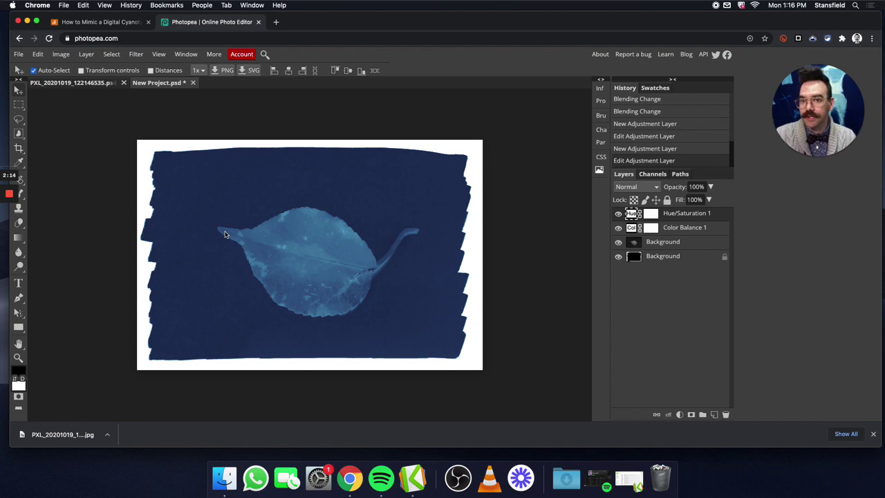
From the inverted leaf photo, start a new project, keeping 4000 by 3000 px and 300 DPI
left_click(88, 86)
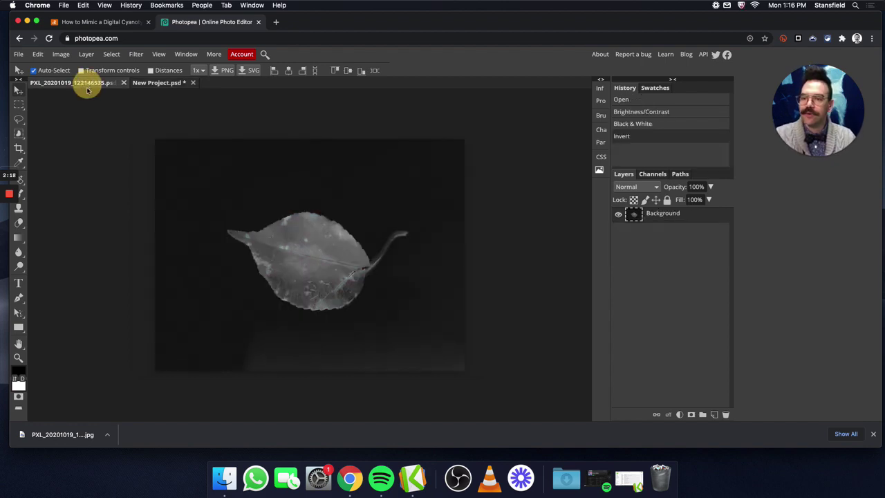
left_click(20, 55)
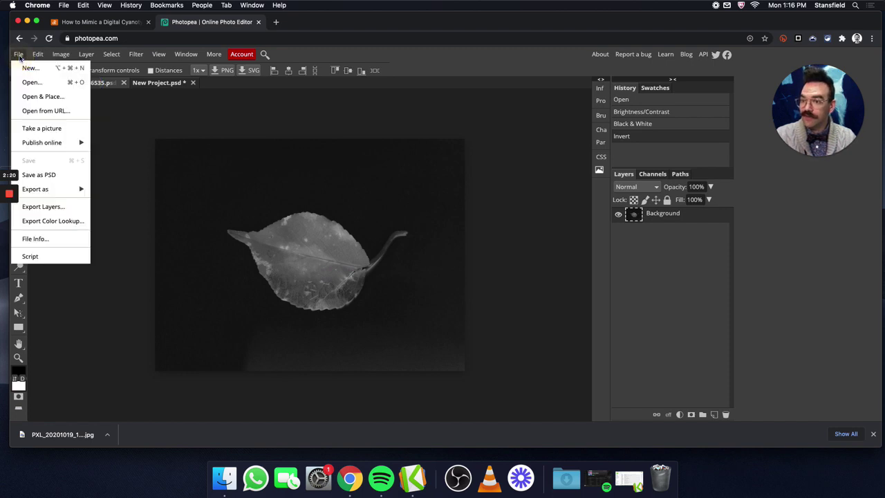
left_click(60, 67)
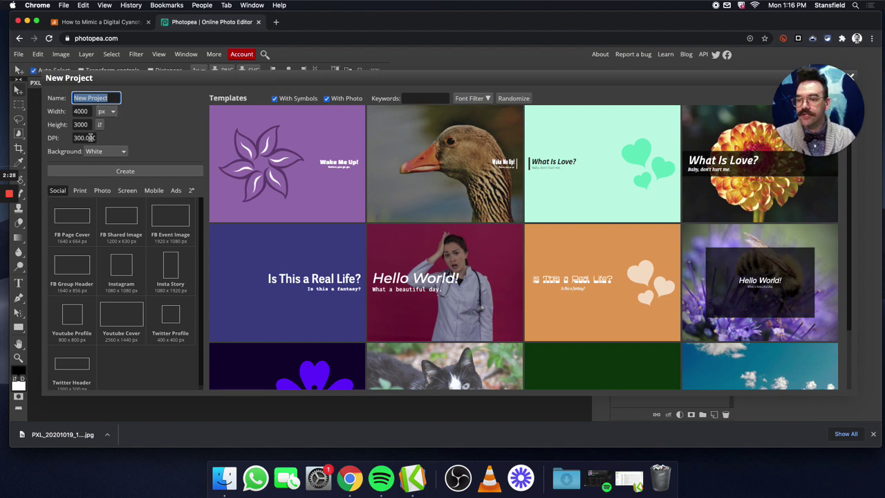
left_click(79, 138)
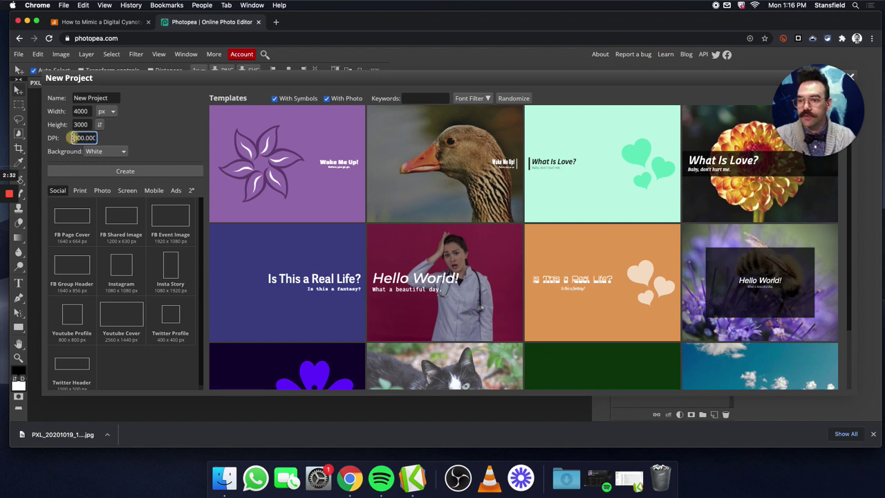
left_click_drag(70, 138, 93, 143)
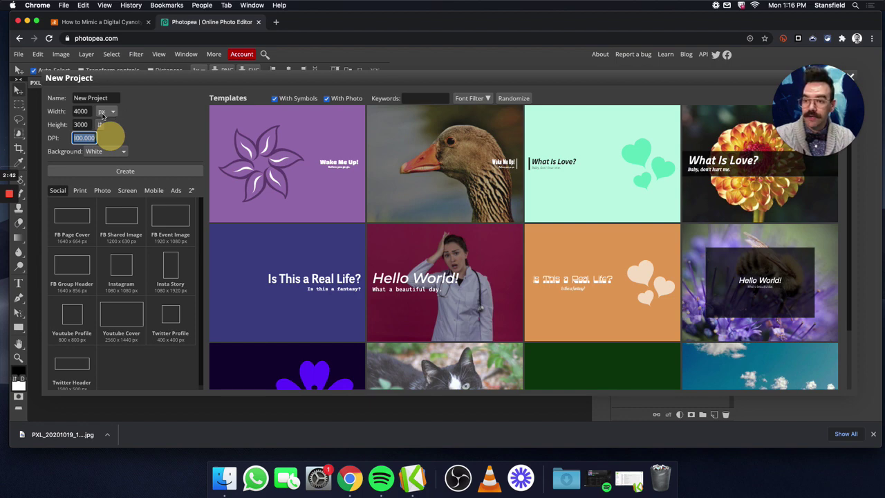
left_click(111, 112)
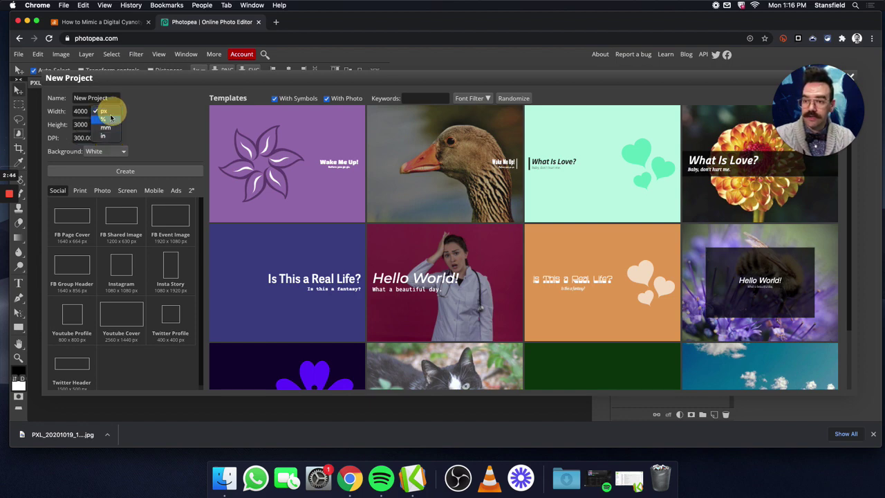
left_click(105, 111)
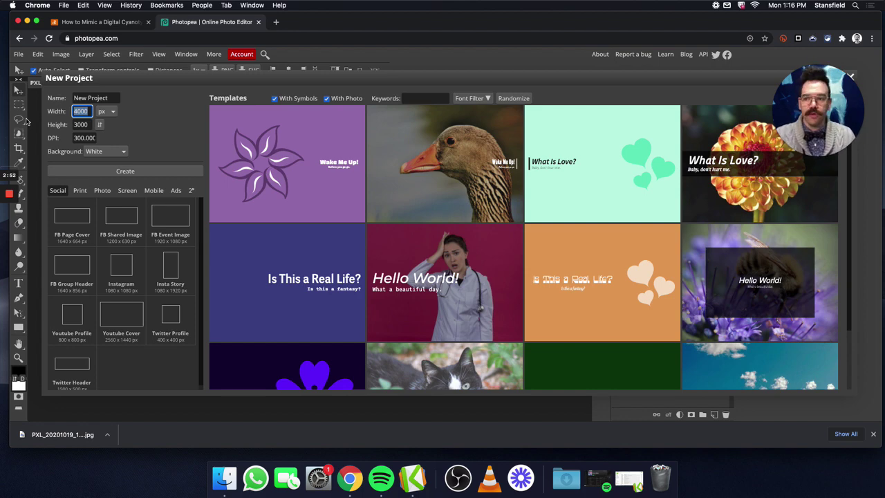
Name the project "cyanotype - " followed by the author's surname, keep the White background and create the project
left_click(95, 97)
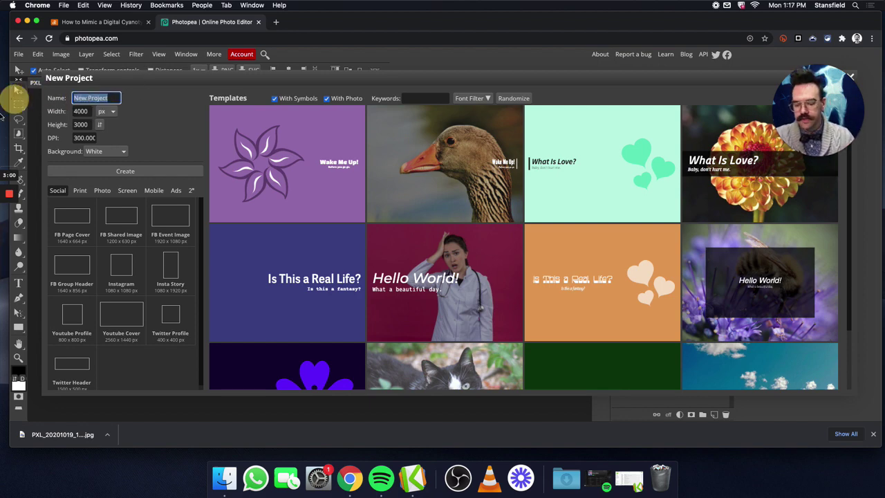
type("cy")
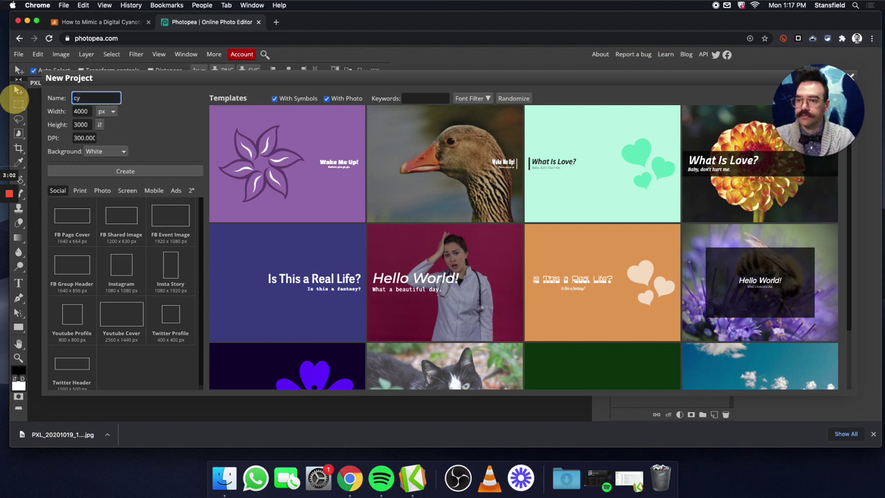
type("anotype")
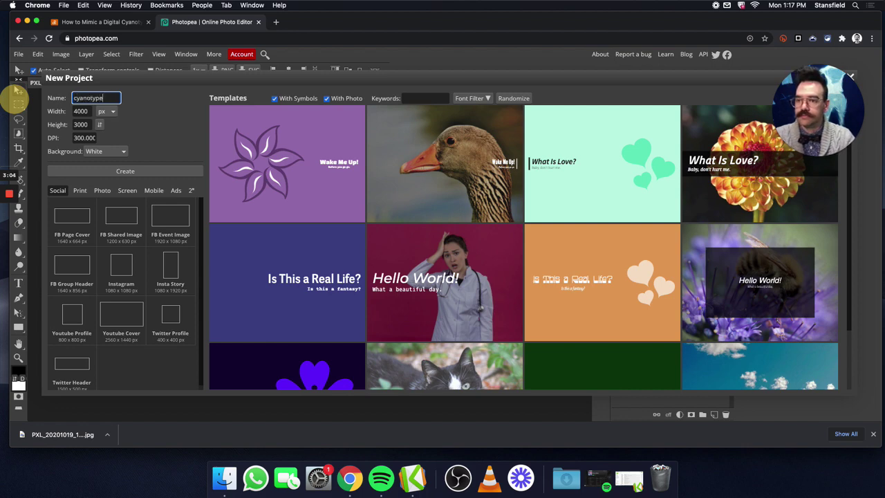
type(" - stansfield")
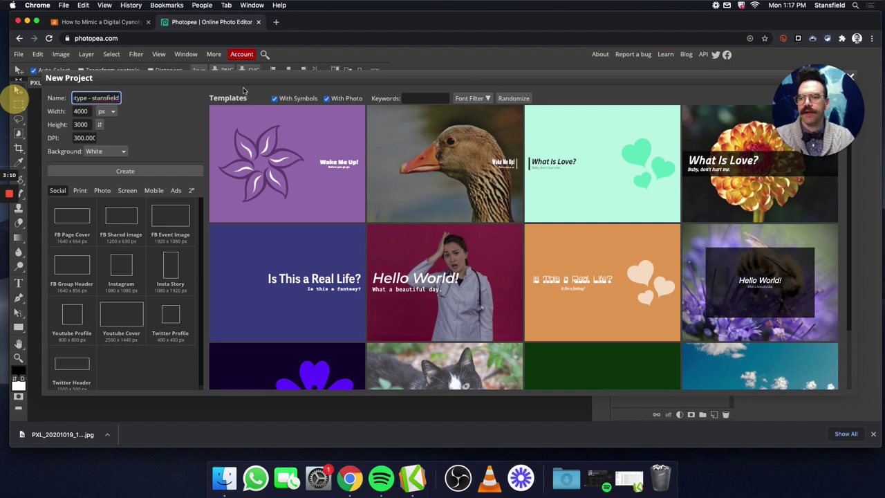
left_click(104, 151)
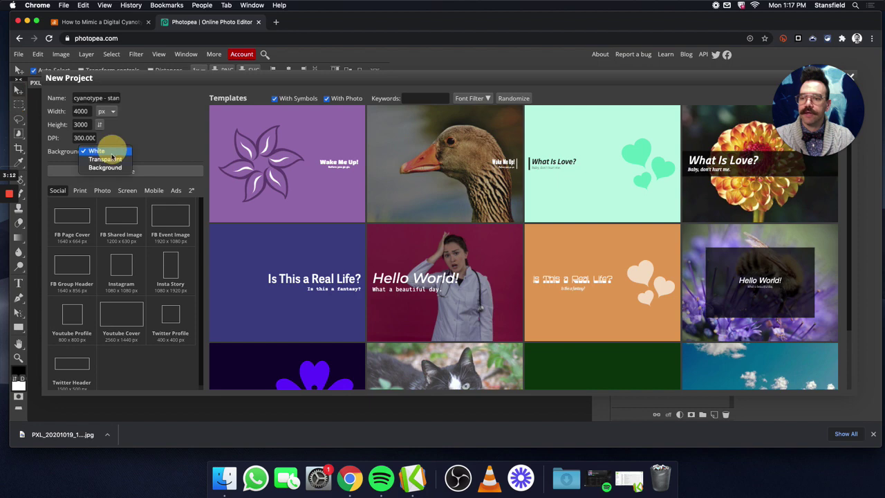
left_click(102, 159)
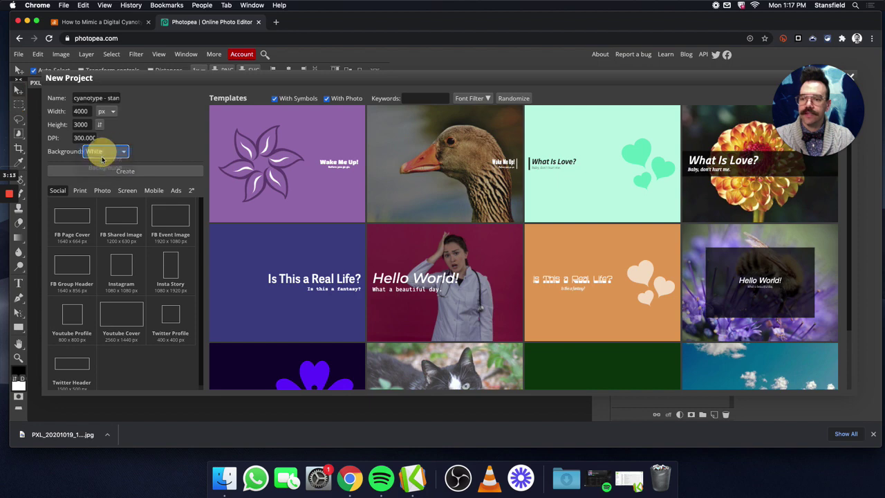
left_click(139, 172)
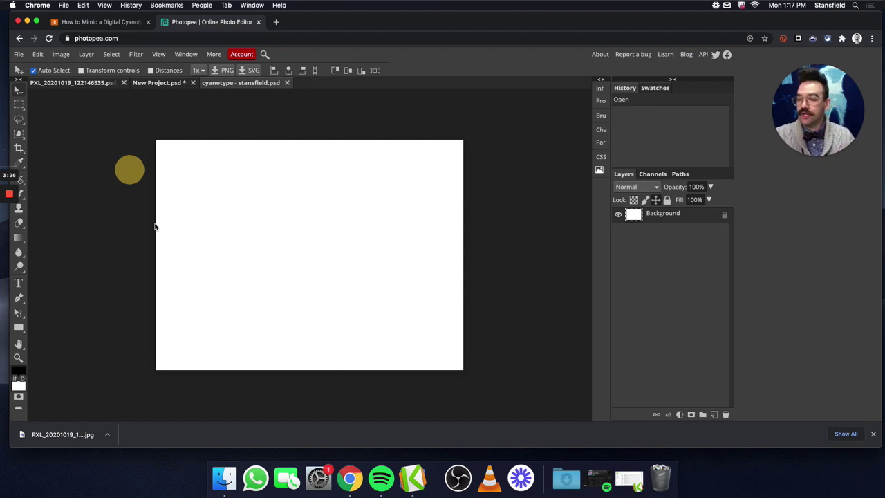
Choose the Brush Tool with the Wet Marker 01 brush tip at 100 px
key("b")
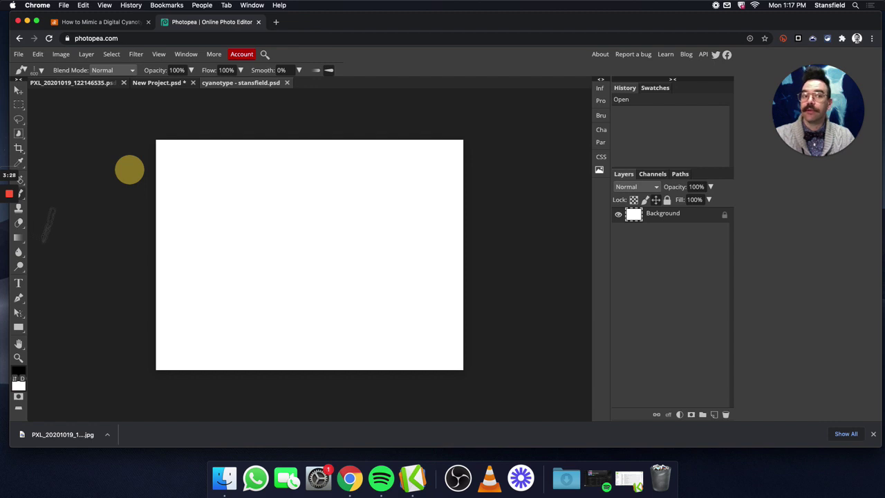
right_click(21, 194)
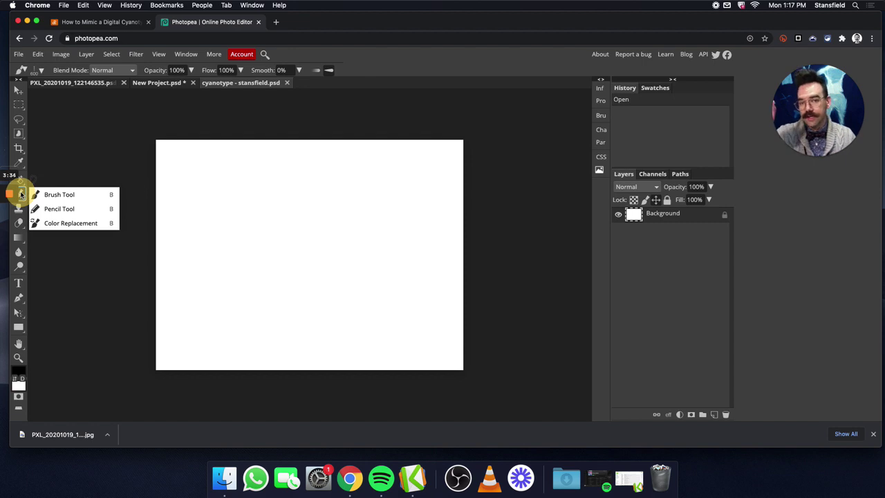
left_click(82, 196)
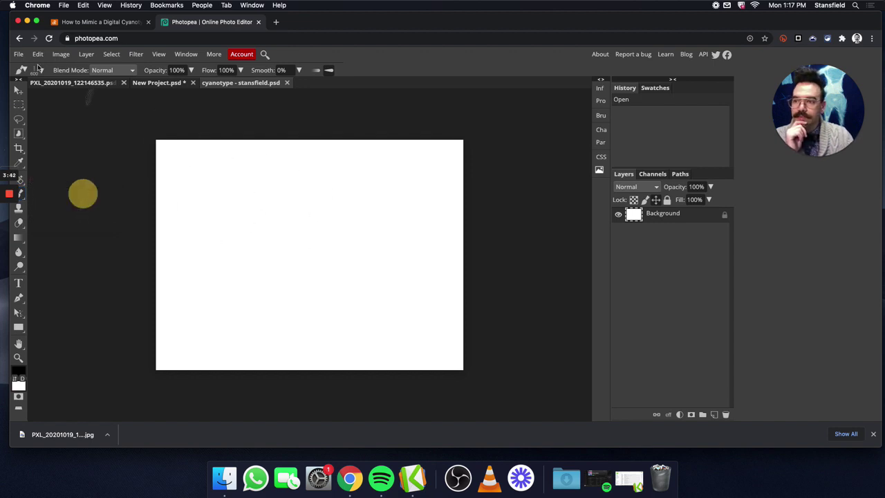
left_click(40, 70)
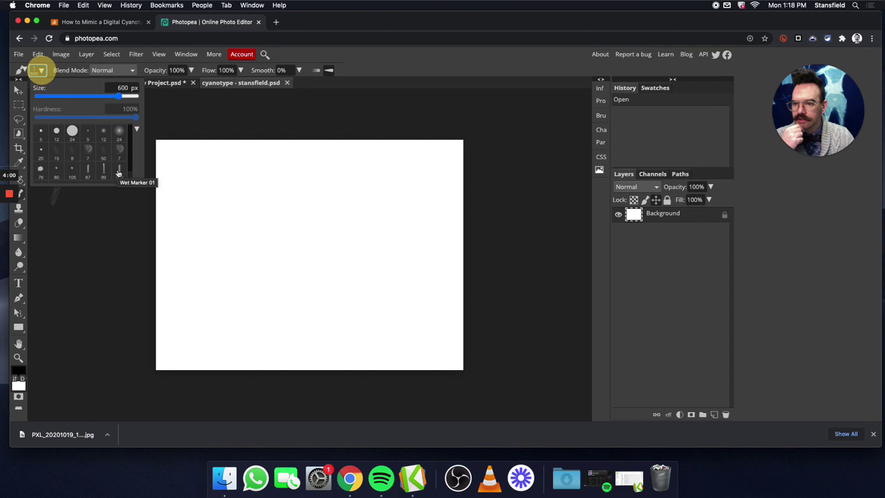
left_click(119, 171)
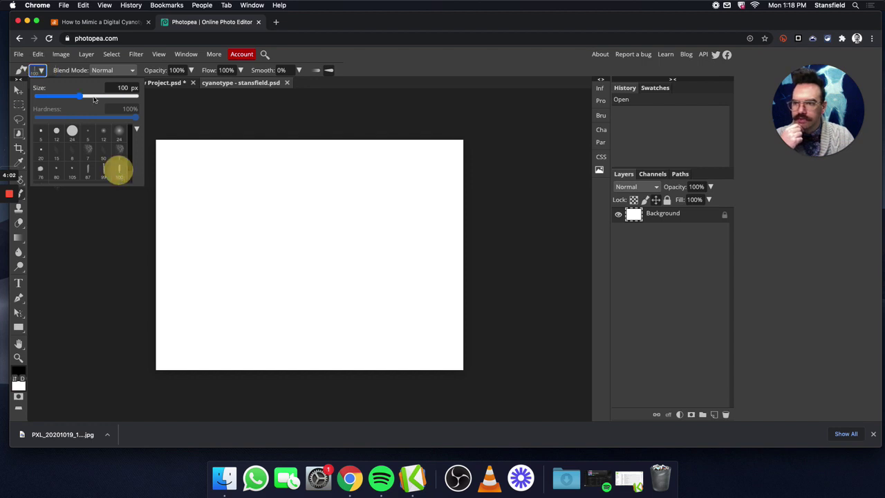
left_click(40, 69)
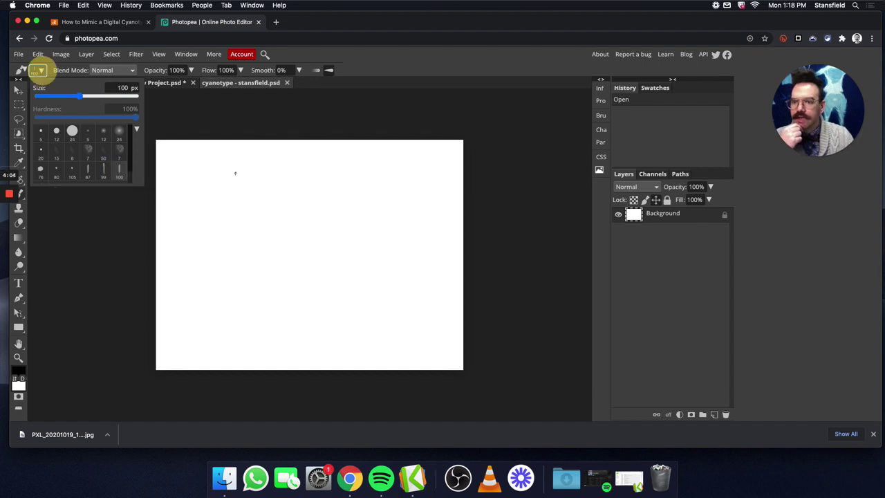
Paint a black zigzag test stroke down the middle of the blank canvas and compare it with the finished cyanotype in New Project.psd
mouse_move(296, 194)
left_mouse_down()
mouse_move(247, 199)
mouse_move(349, 250)
mouse_move(351, 275)
mouse_move(386, 309)
left_mouse_up()
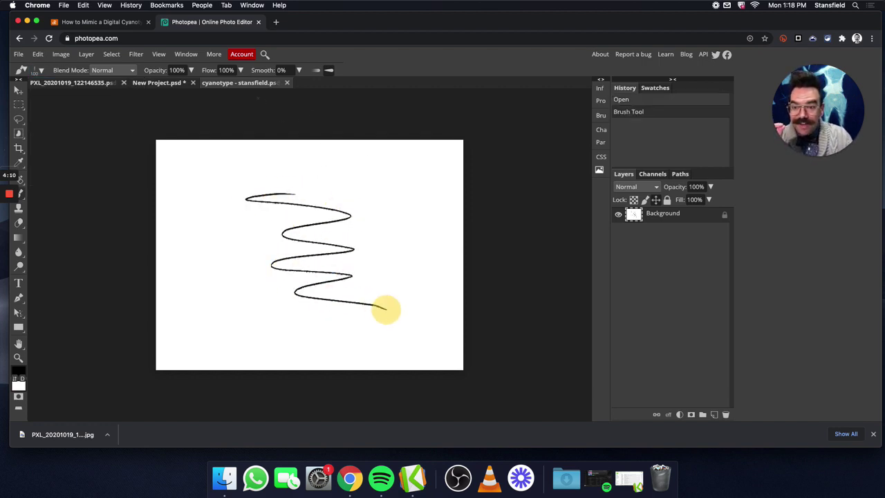
left_click(154, 83)
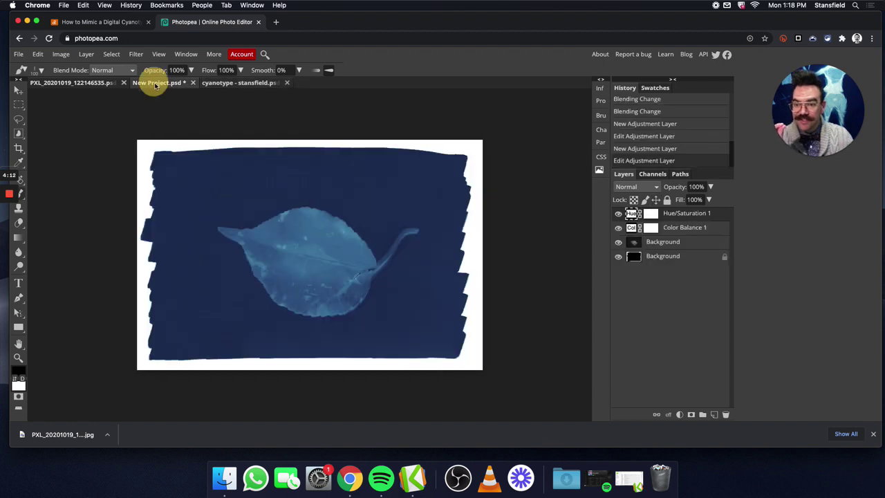
left_click(243, 83)
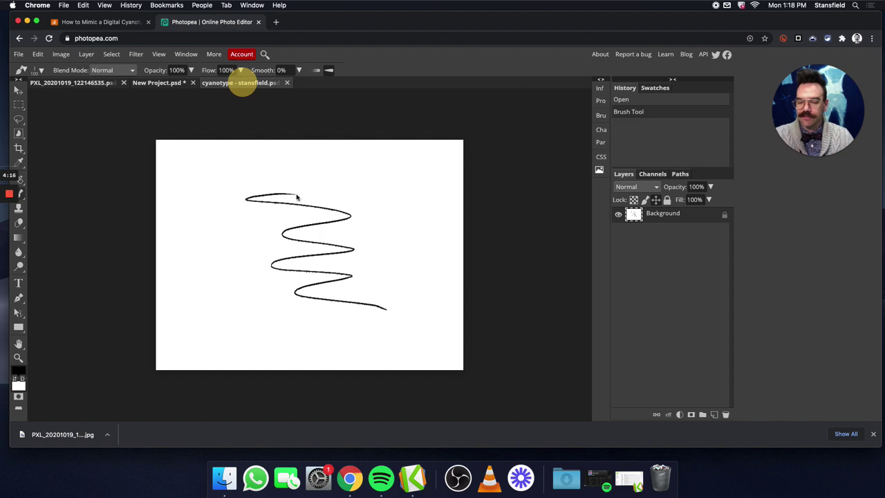
Undo the zigzag test stroke, enlarge the brush to about 1000 px and paint most of the canvas black, leaving rough white edges
key("super+z")
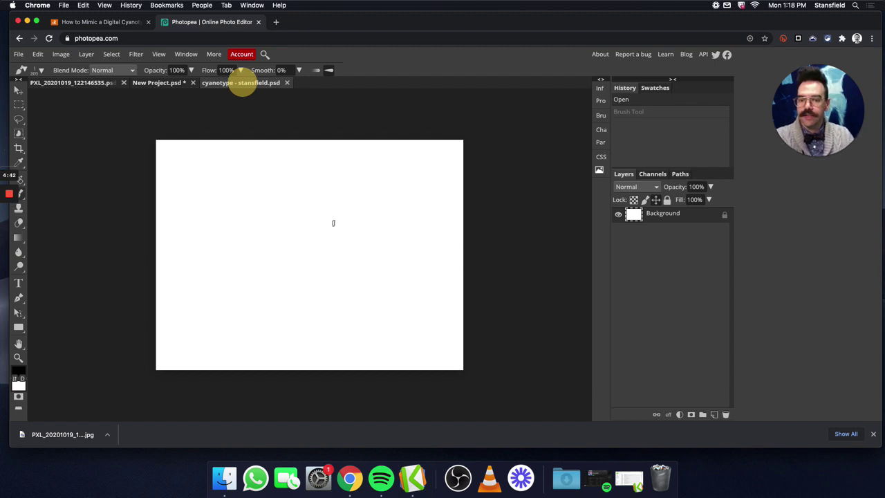
left_click(333, 224)
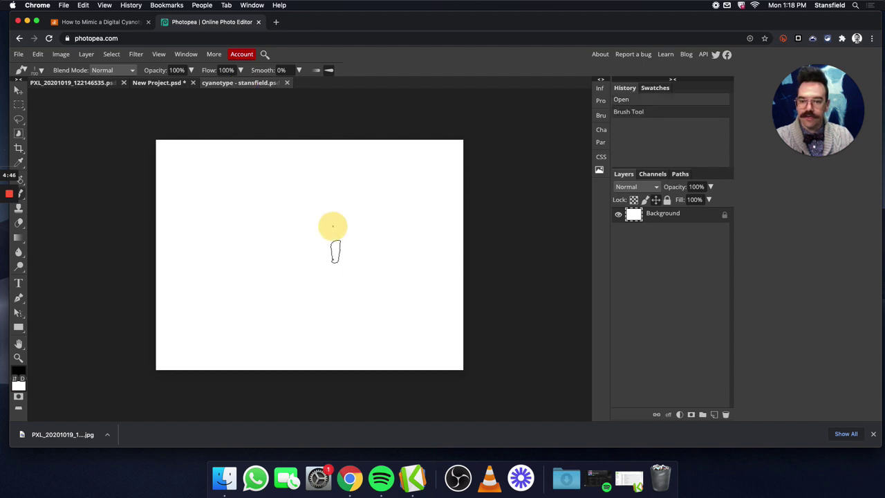
key("bracketright")
key("bracketright")
key("bracketright")
key("bracketright")
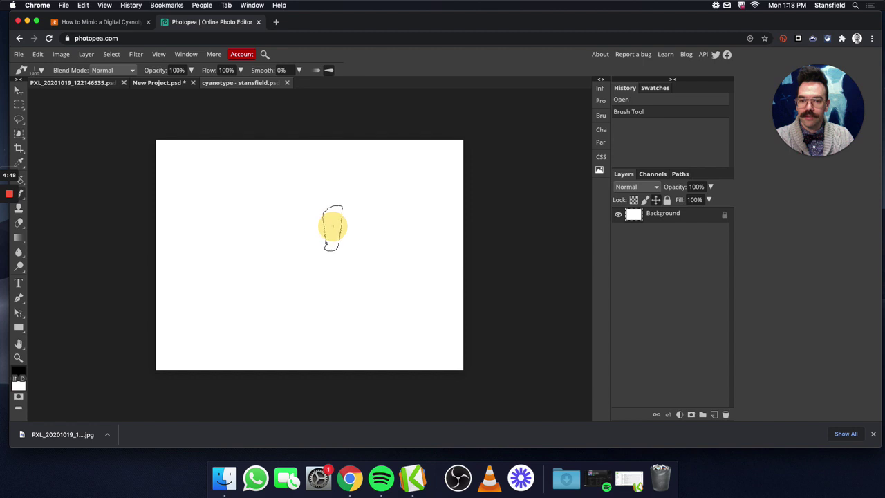
key("bracketleft")
key("bracketleft")
key("bracketleft")
key("bracketleft")
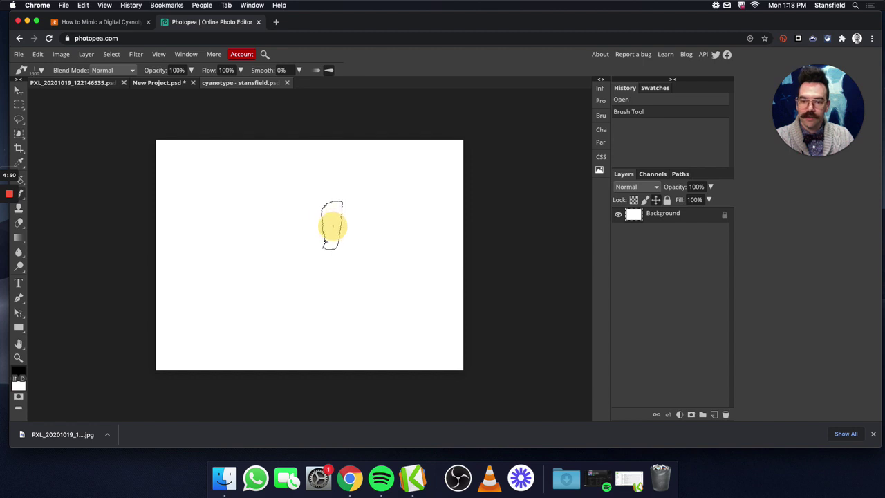
key("bracketleft")
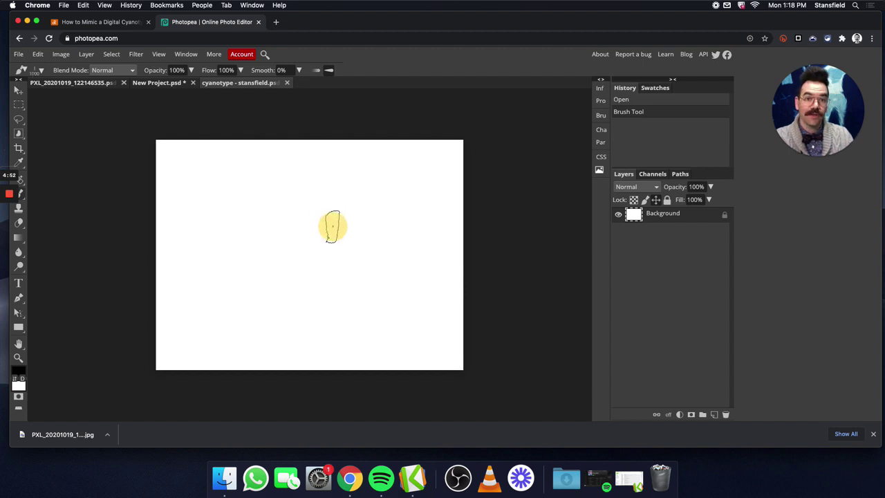
mouse_move(367, 181)
left_mouse_down()
mouse_move(222, 183)
mouse_move(400, 189)
mouse_move(294, 189)
mouse_move(324, 192)
mouse_move(289, 196)
mouse_move(396, 209)
mouse_move(368, 223)
mouse_move(388, 234)
mouse_move(232, 256)
mouse_move(242, 264)
mouse_move(390, 284)
mouse_move(359, 300)
mouse_move(201, 312)
mouse_move(228, 335)
mouse_move(172, 337)
mouse_move(180, 336)
mouse_move(171, 347)
mouse_move(452, 331)
mouse_move(231, 300)
mouse_move(183, 282)
mouse_move(329, 266)
mouse_move(392, 254)
mouse_move(385, 247)
mouse_move(239, 267)
mouse_move(389, 245)
mouse_move(447, 246)
mouse_move(402, 239)
mouse_move(360, 218)
mouse_move(384, 209)
mouse_move(390, 186)
mouse_move(324, 178)
mouse_move(421, 169)
mouse_move(309, 161)
mouse_move(349, 173)
mouse_move(200, 184)
mouse_move(233, 180)
mouse_move(252, 211)
mouse_move(375, 231)
mouse_move(423, 228)
mouse_move(428, 206)
mouse_move(384, 190)
mouse_move(428, 191)
mouse_move(405, 261)
mouse_move(411, 280)
mouse_move(361, 274)
mouse_move(409, 303)
mouse_move(379, 311)
mouse_move(437, 312)
mouse_move(397, 321)
mouse_move(186, 299)
mouse_move(210, 269)
mouse_move(189, 235)
mouse_move(226, 215)
mouse_move(194, 211)
mouse_move(232, 190)
mouse_move(230, 170)
mouse_move(198, 166)
mouse_move(292, 155)
left_mouse_up()
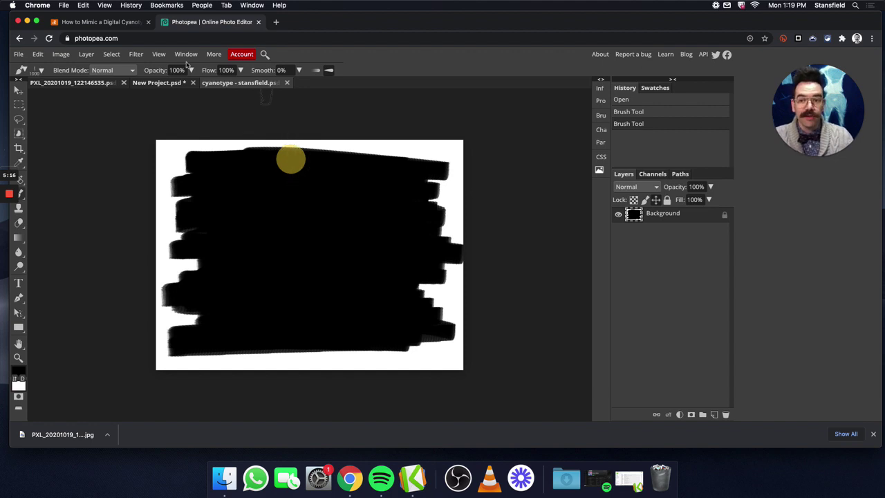
Copy the inverted leaf image from the PXL_20201019_122146535 document into the cyanotype project, aligned over the canvas
left_click(78, 83)
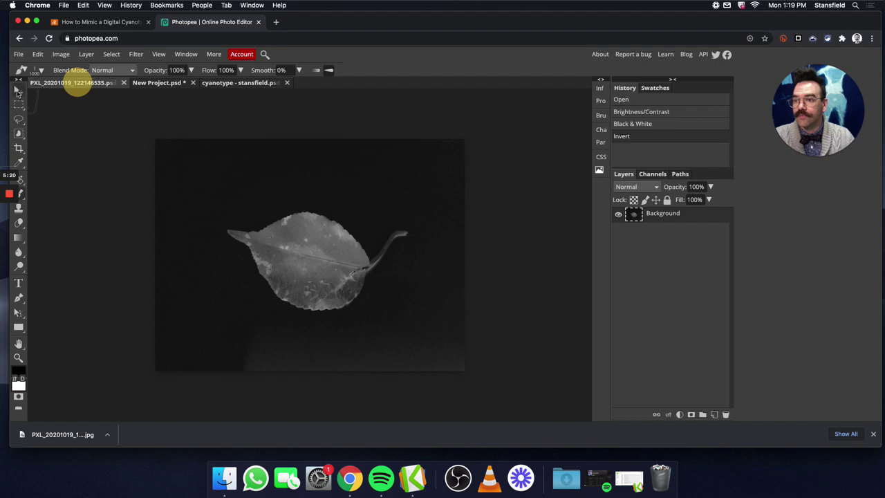
left_click(19, 90)
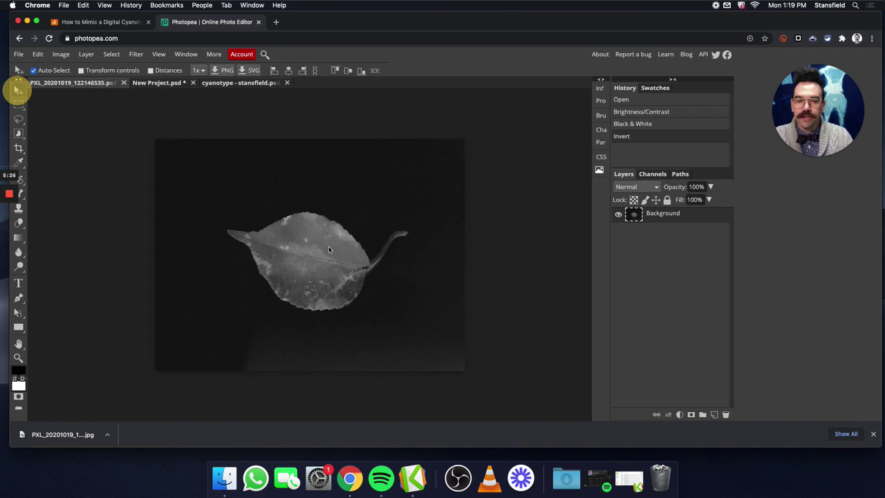
mouse_move(305, 247)
left_mouse_down()
mouse_move(300, 188)
mouse_move(270, 103)
mouse_move(242, 81)
mouse_move(235, 114)
mouse_move(288, 289)
mouse_move(326, 278)
mouse_move(318, 256)
mouse_move(308, 257)
left_mouse_up()
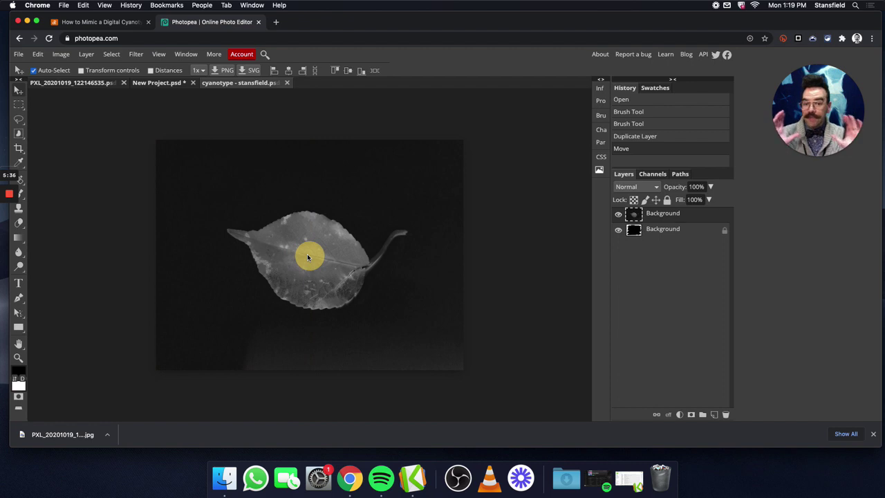
Rename the copied photo's layer to "leaf" and briefly hide it to check the brushed background underneath
left_click(669, 217)
double_click(669, 215)
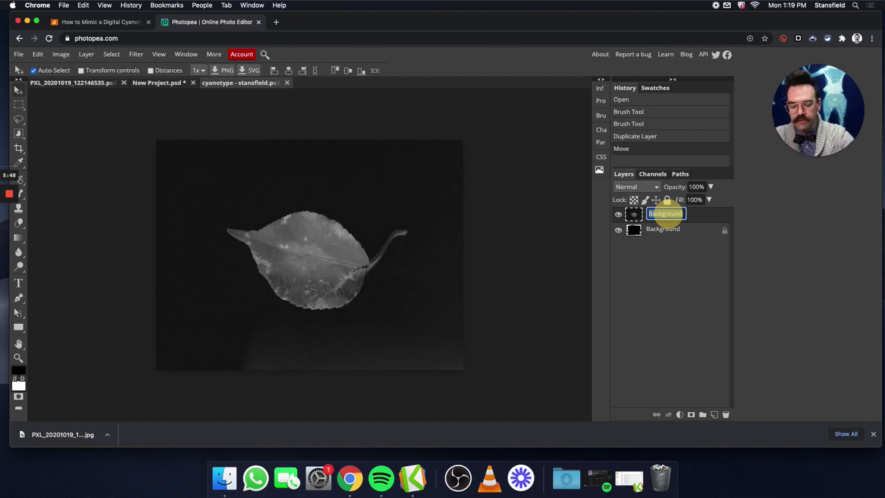
type("leaf")
key("Return")
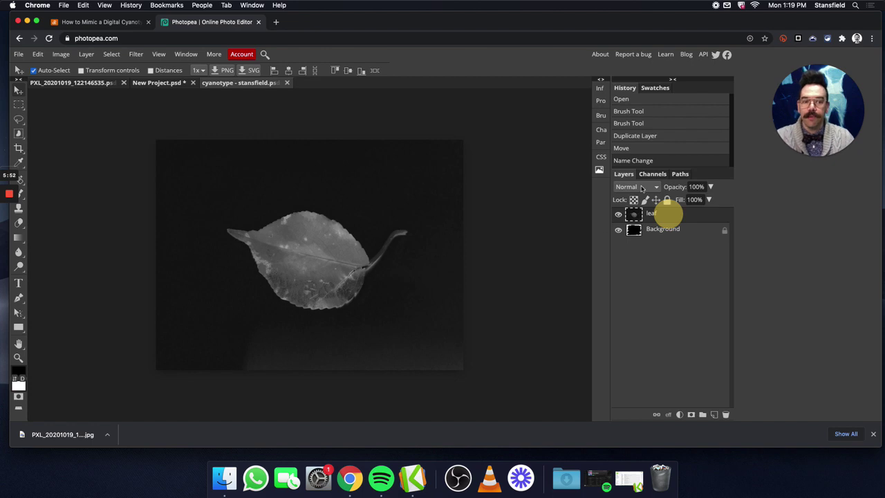
left_click(618, 215)
left_click(618, 215)
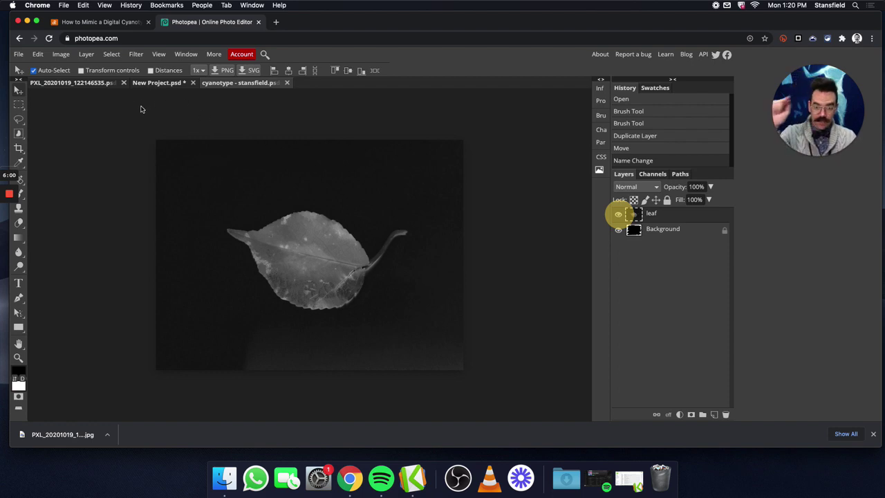
Turn on transform controls for the Move tool and try squashing the leaf layer vertically to 31.18% height
left_click(81, 70)
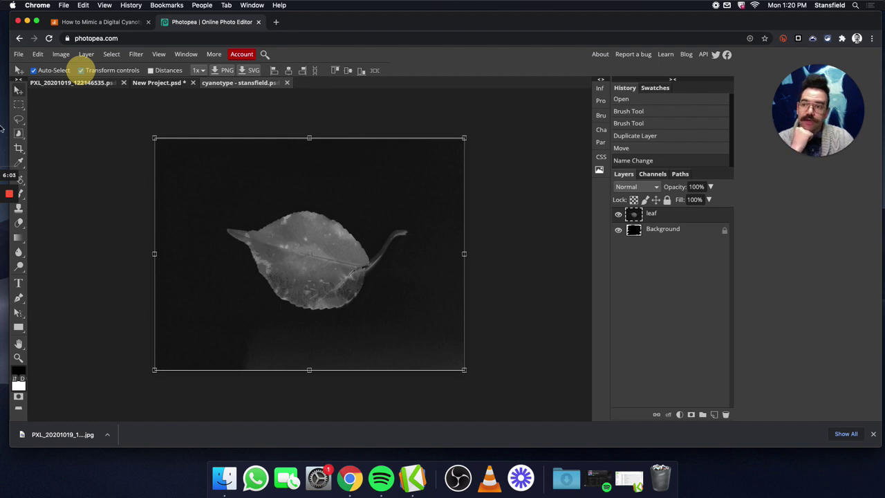
left_click(18, 91)
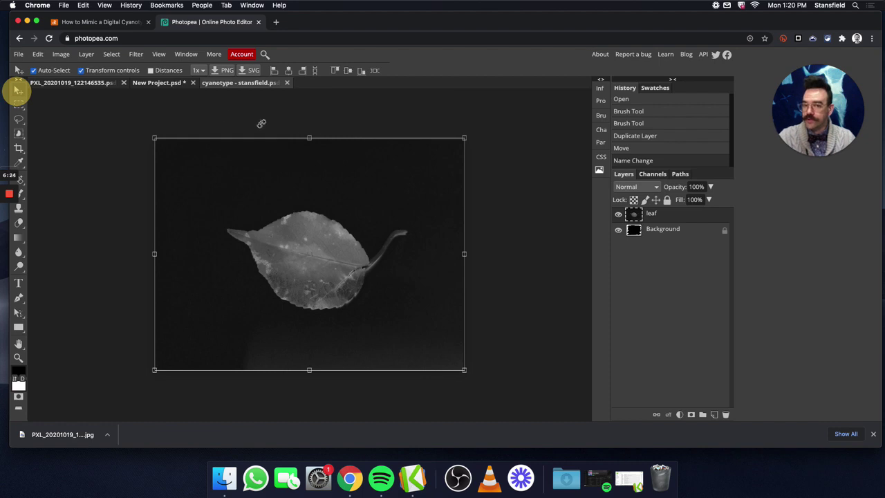
left_click_drag(309, 138, 307, 297)
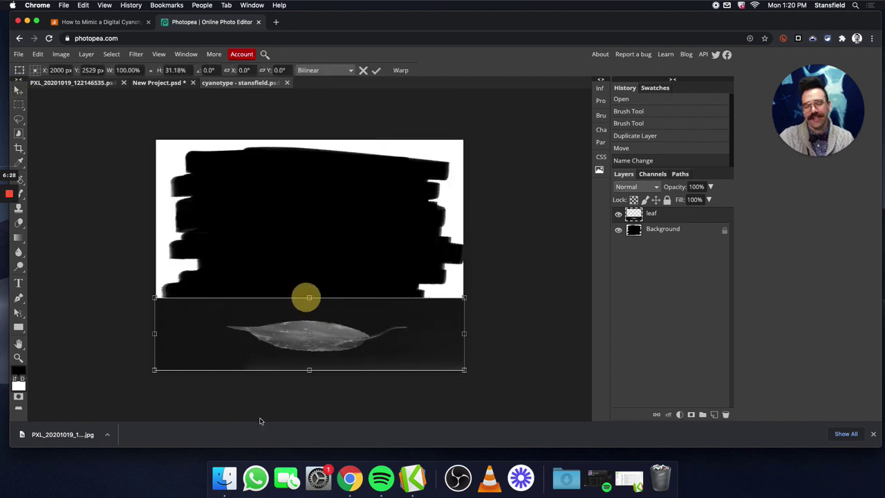
key("Escape")
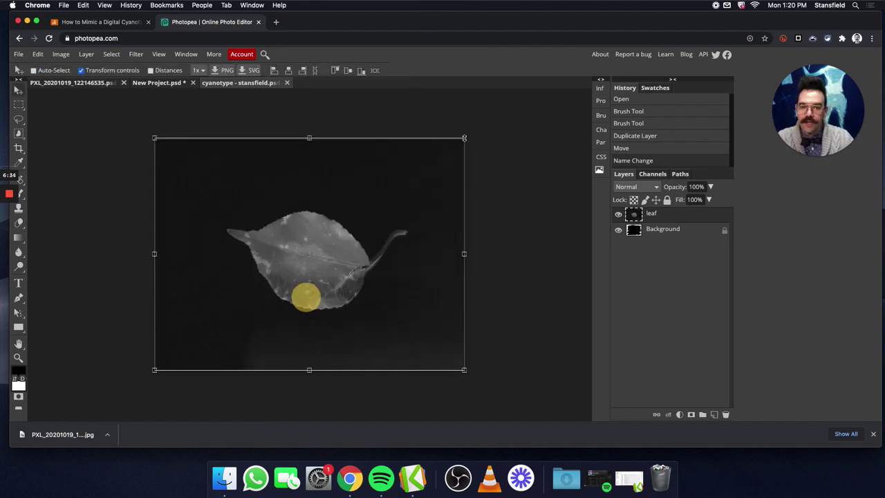
Scale the leaf layer proportionally to about 122.5%, center the leaf on the canvas, apply the transform and turn off transform controls
left_click_drag(464, 137, 599, 84)
left_click_drag(570, 99, 535, 122)
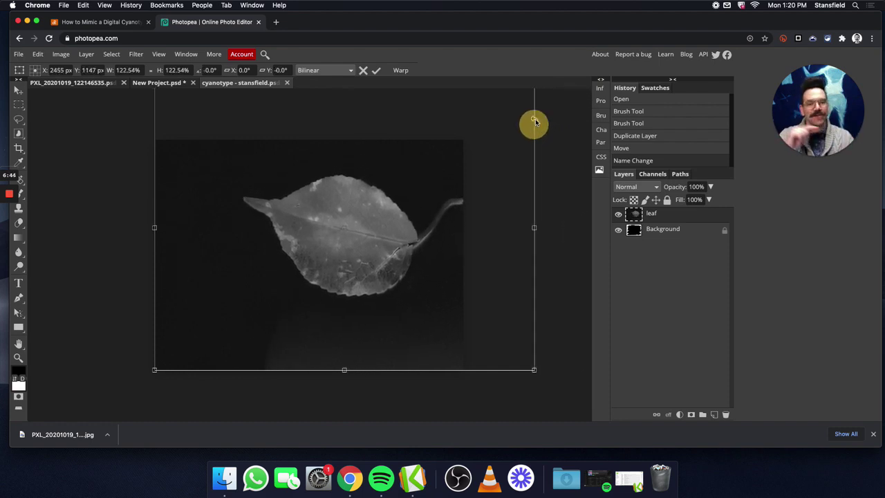
left_click_drag(358, 221, 355, 224)
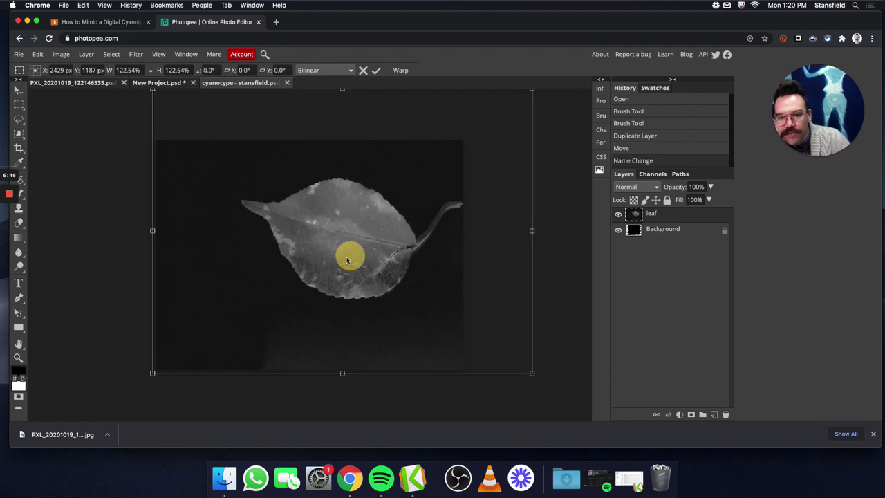
left_click_drag(347, 260, 312, 267)
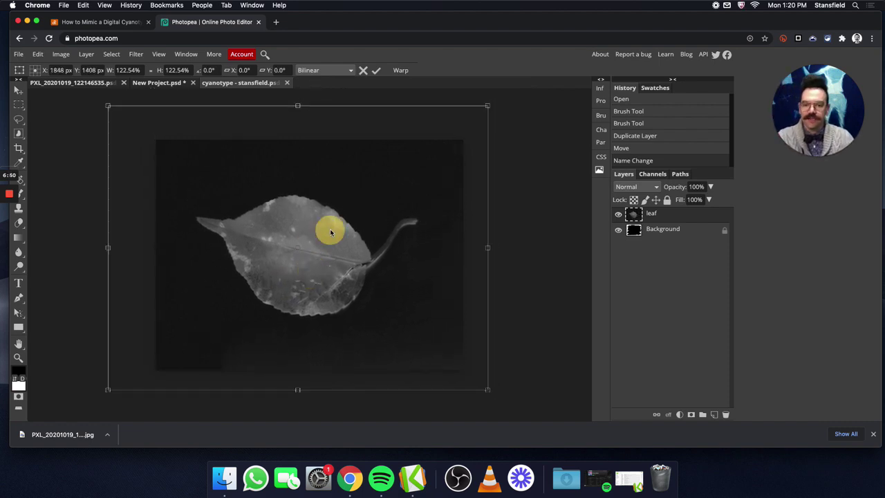
left_click_drag(330, 233, 334, 228)
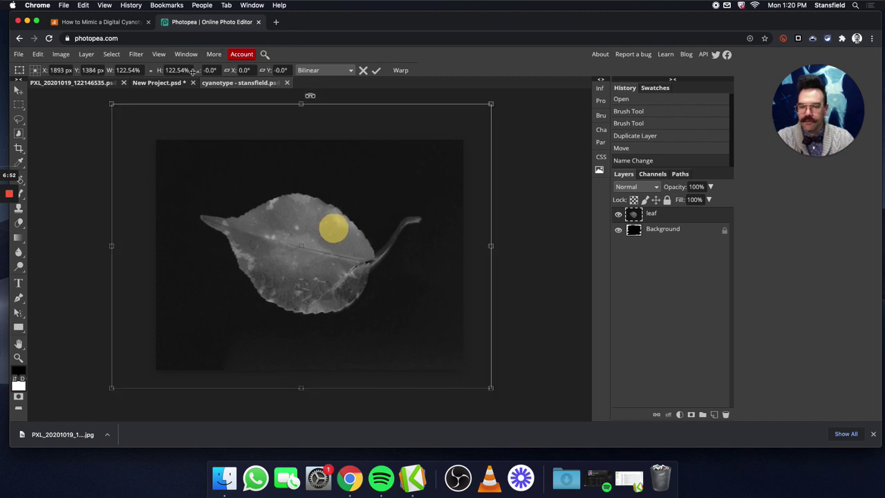
left_click(17, 91)
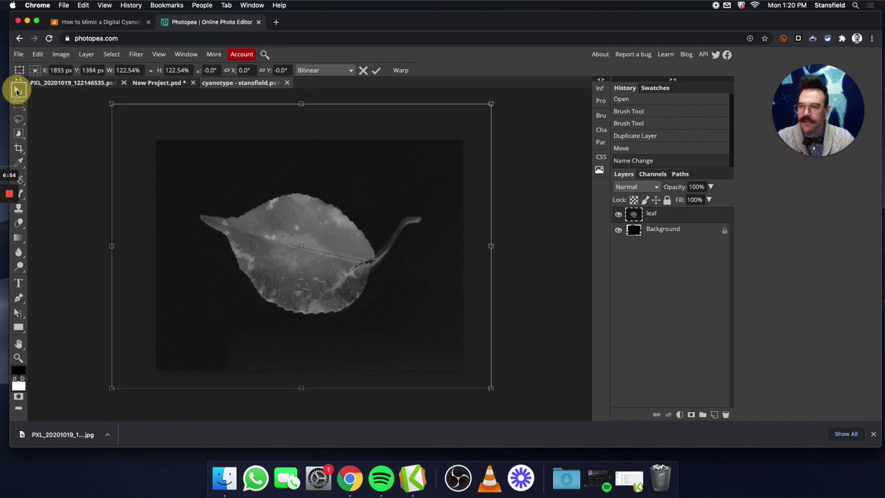
key("Return")
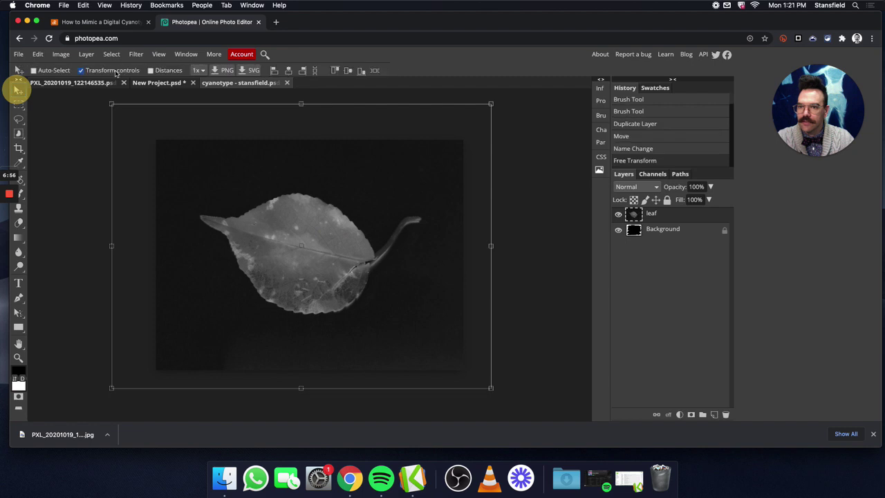
left_click(81, 70)
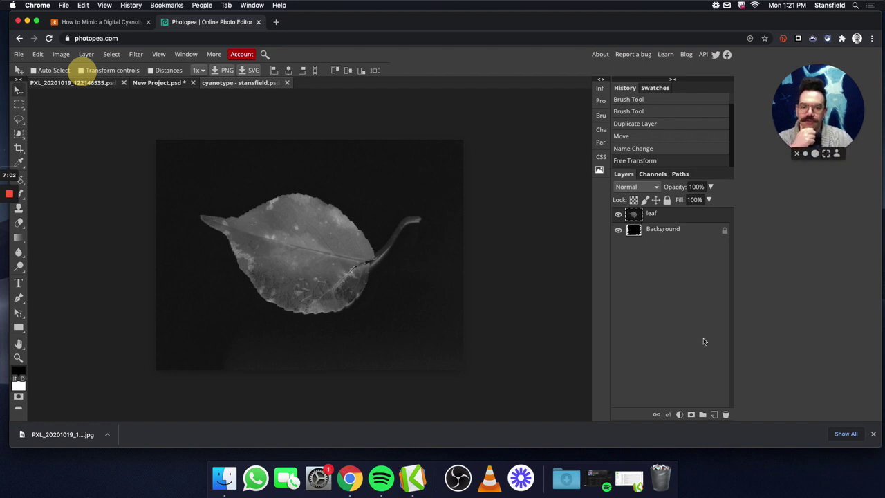
Set the leaf layer's blend mode to Lighten
left_click(662, 230)
left_click(663, 215)
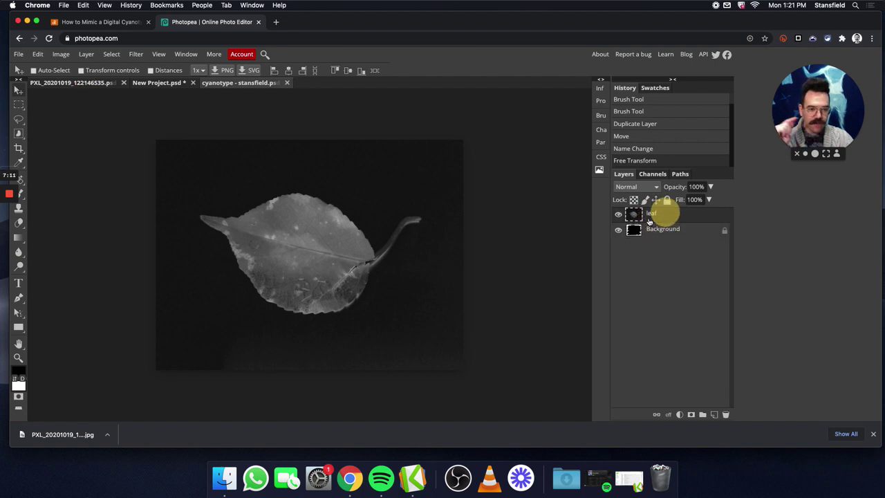
left_click(655, 187)
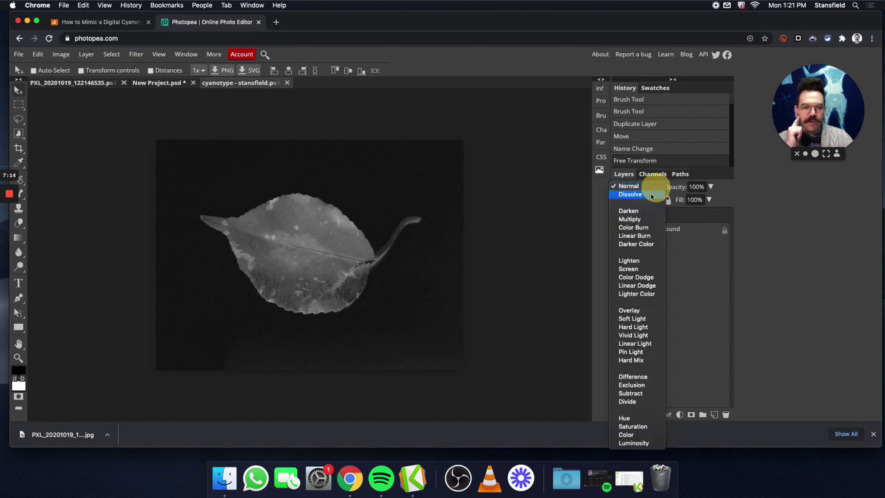
left_click(640, 260)
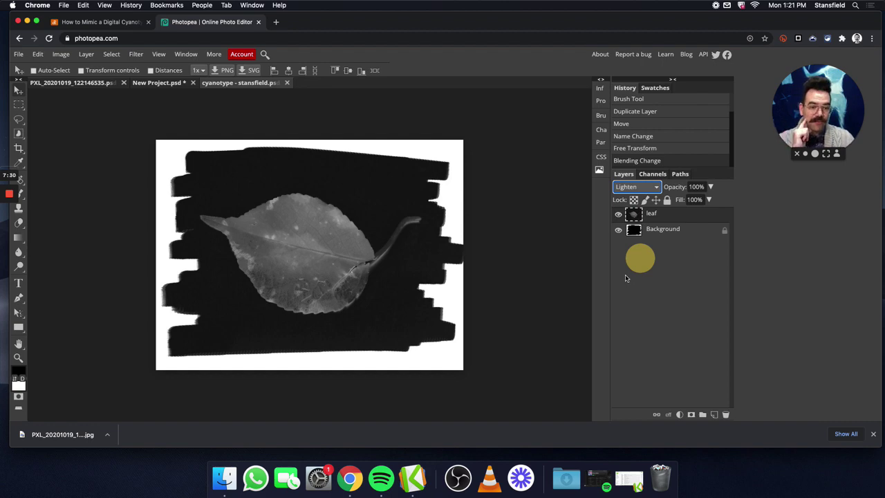
Add a Color Balance adjustment layer above the leaf and set its Shadows to Blue 100 and Red -61
left_click(680, 415)
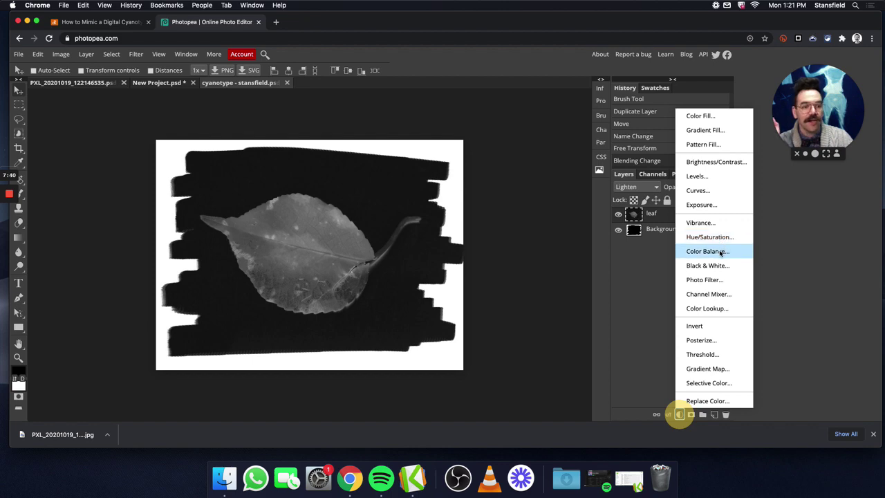
left_click(720, 252)
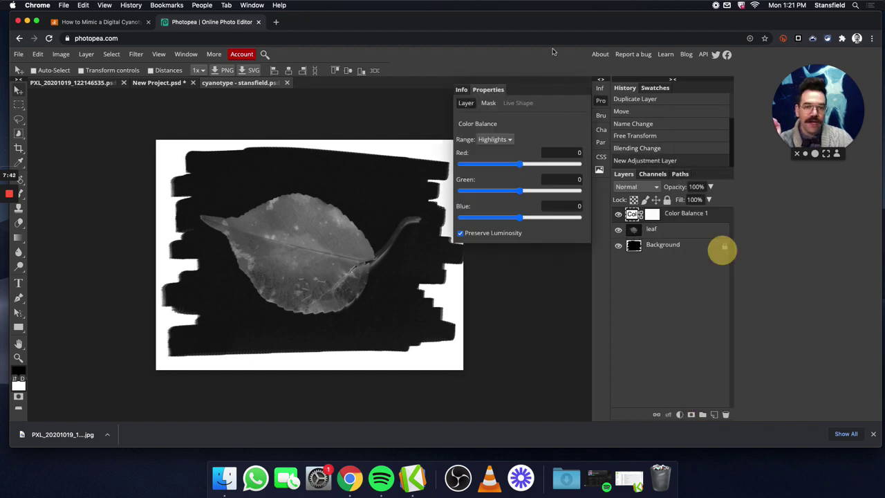
left_click(495, 140)
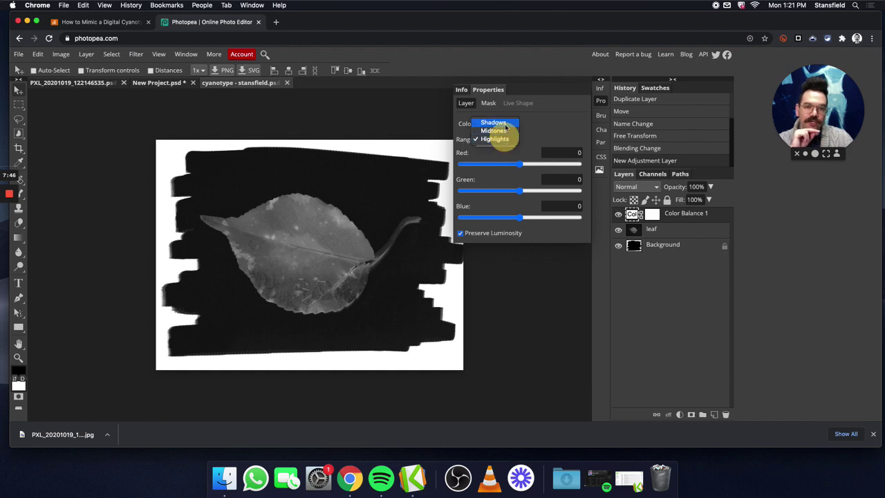
left_click(505, 124)
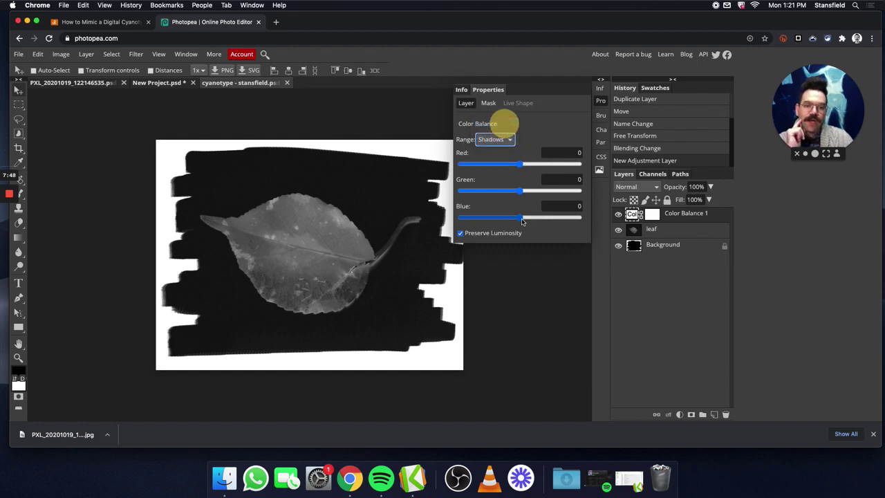
left_click_drag(531, 218, 602, 206)
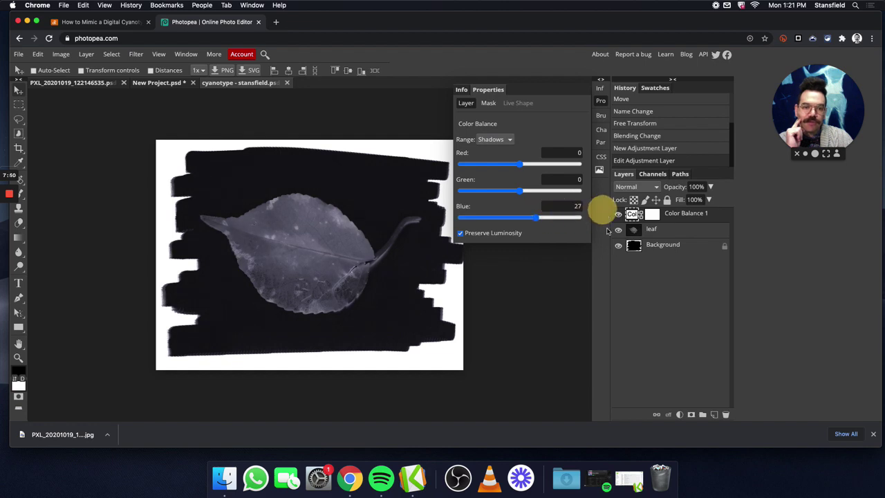
left_click_drag(536, 217, 581, 219)
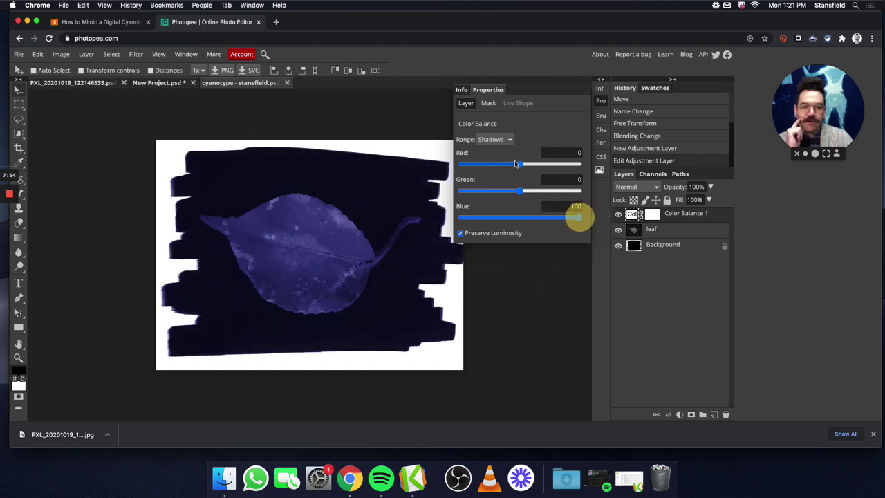
left_click_drag(520, 166, 485, 172)
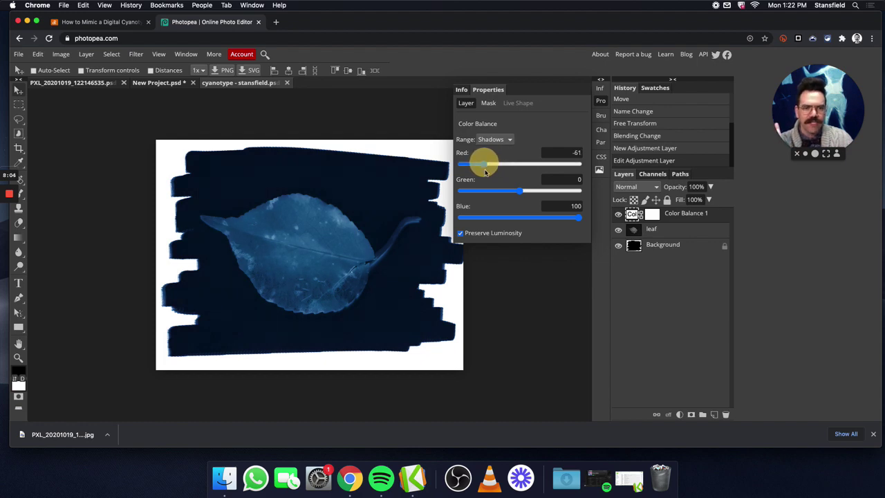
Set the Color Balance layer's Midtones to Blue 24 and Red -38
left_click(505, 139)
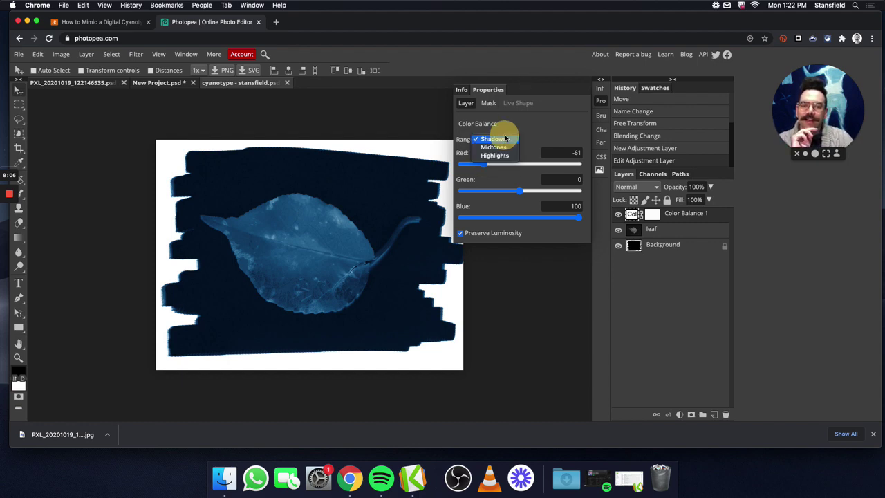
left_click(495, 147)
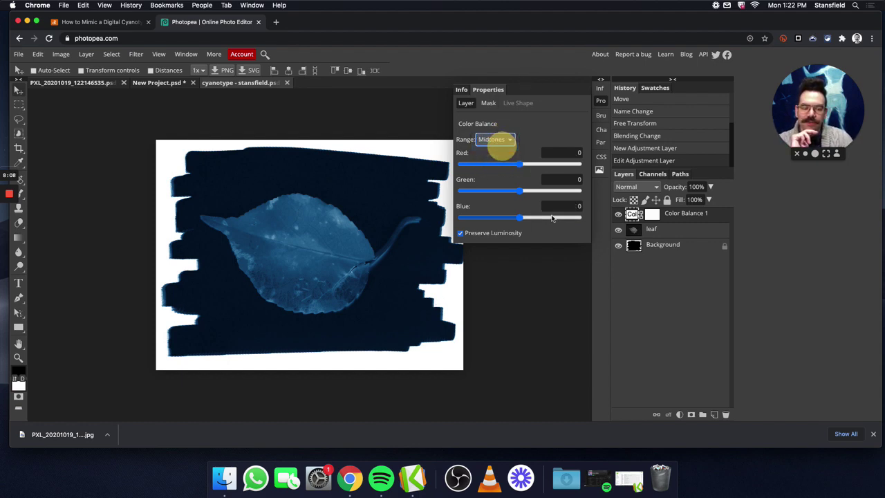
left_click_drag(520, 217, 546, 218)
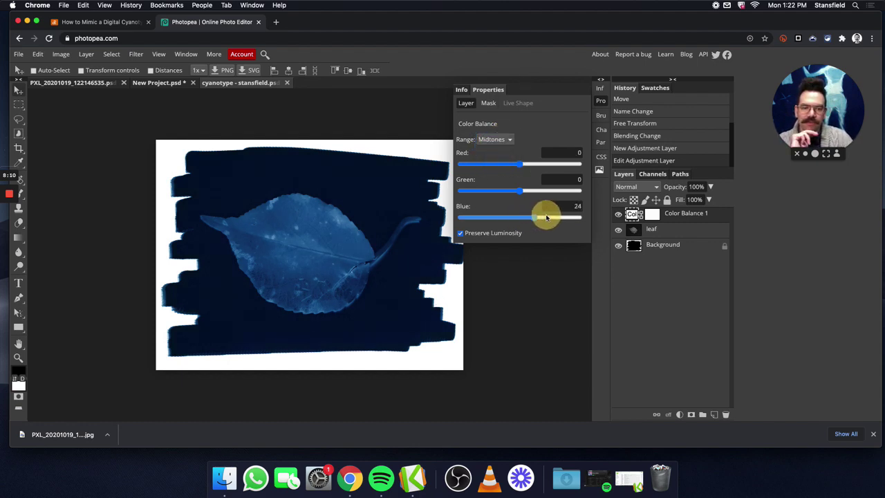
left_click_drag(520, 164, 499, 166)
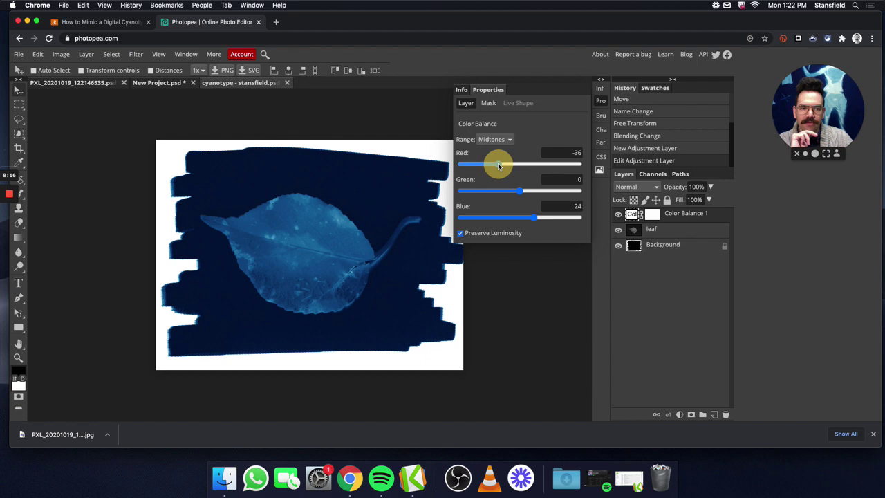
left_click_drag(499, 166, 496, 166)
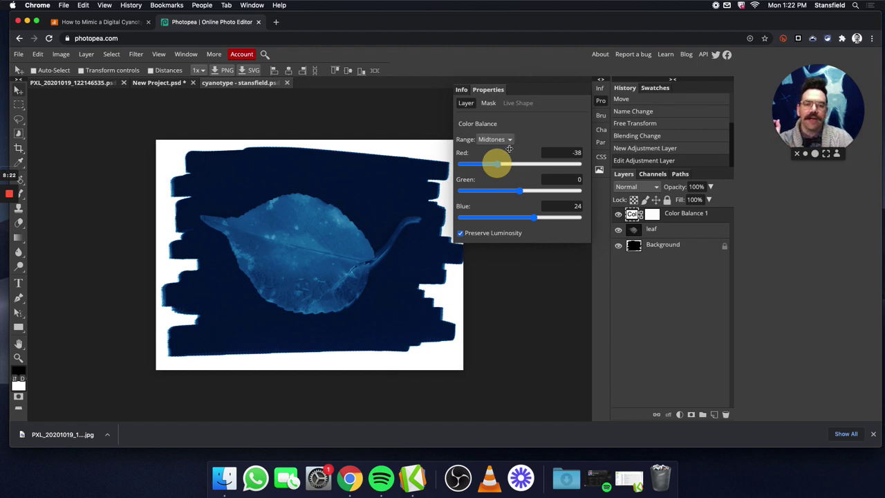
Add a Hue/Saturation adjustment layer above Color Balance and set its Saturation to -28
left_click(680, 415)
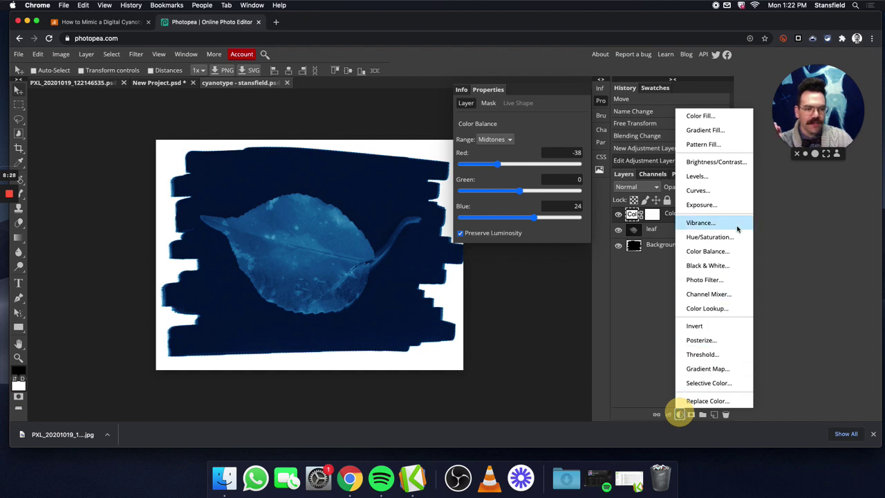
left_click(722, 239)
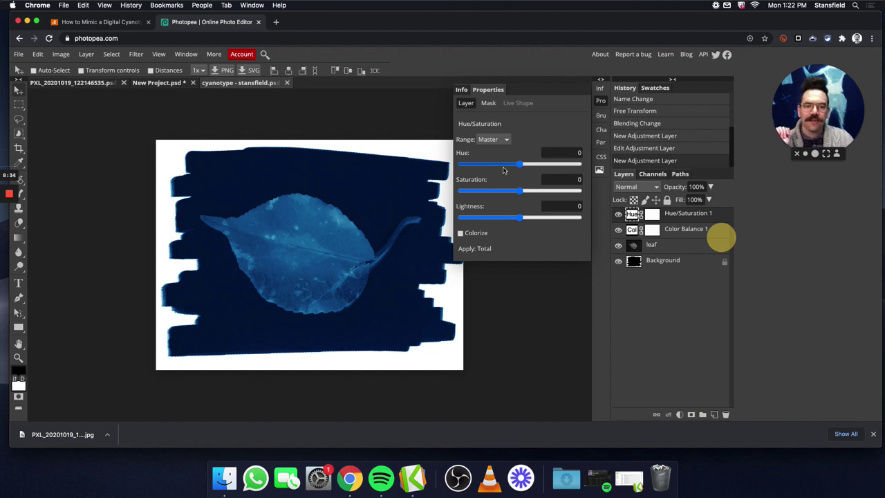
left_click(498, 191)
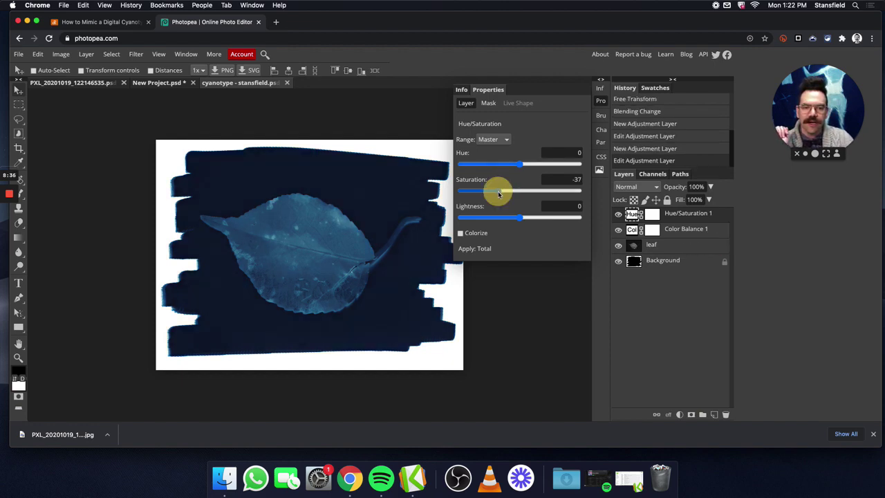
left_click_drag(500, 193, 504, 192)
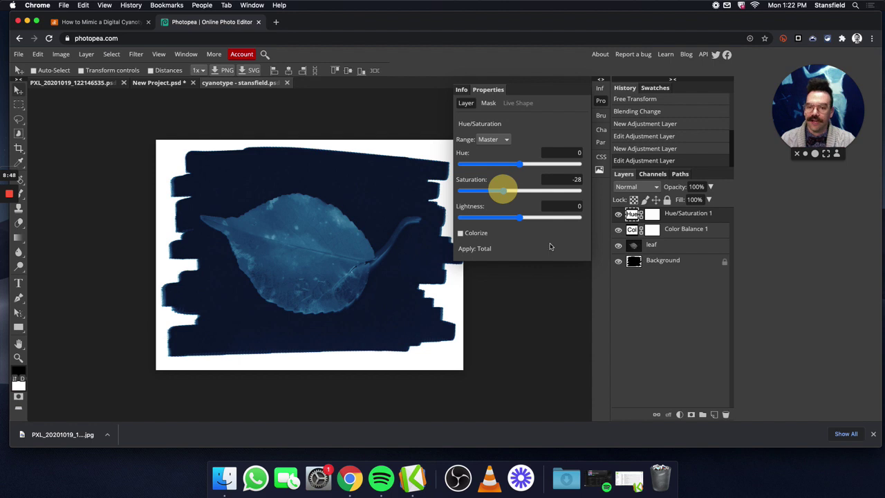
Compare the cyanotype with the earlier version in New Project.psd, closing the adjustment properties to see the whole image
left_click(163, 84)
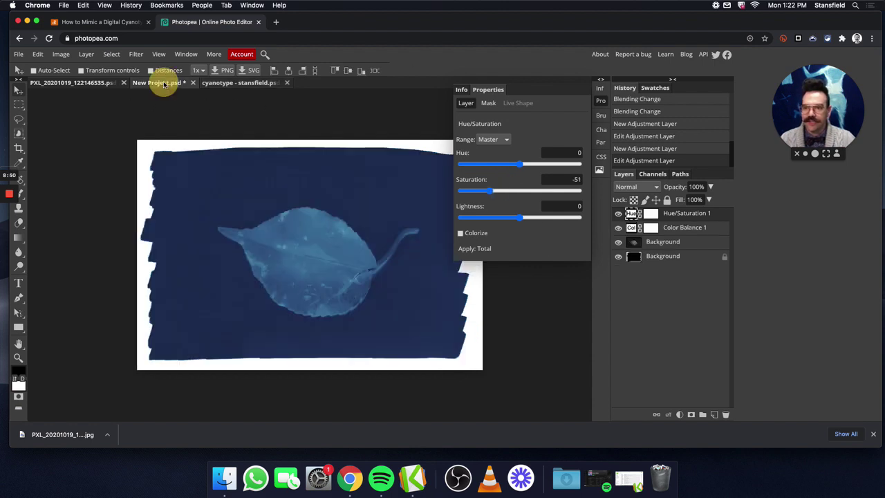
left_click(227, 86)
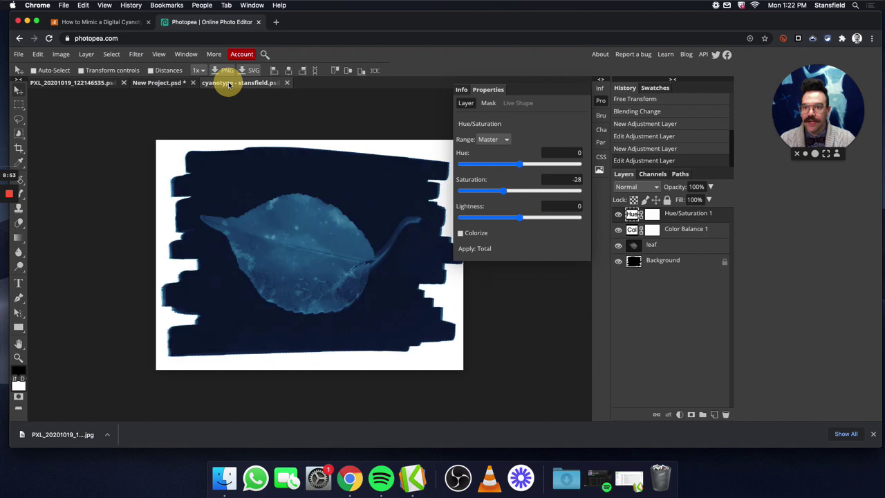
left_click(171, 85)
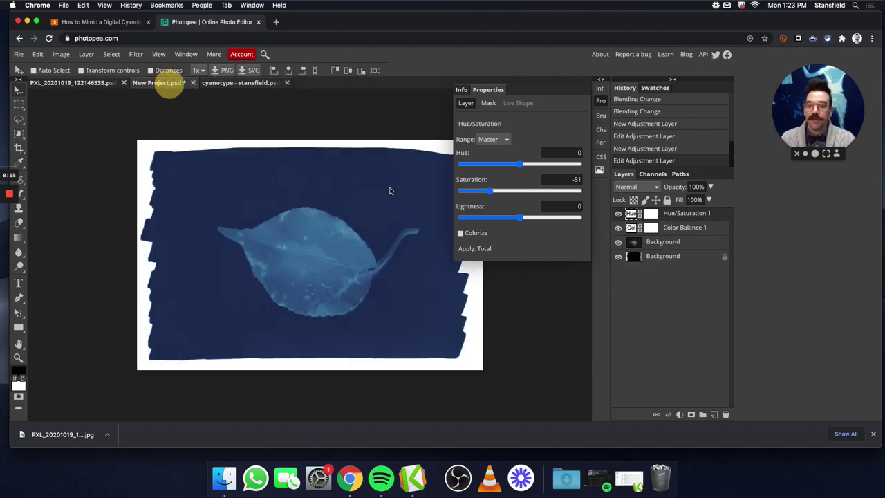
left_click(254, 86)
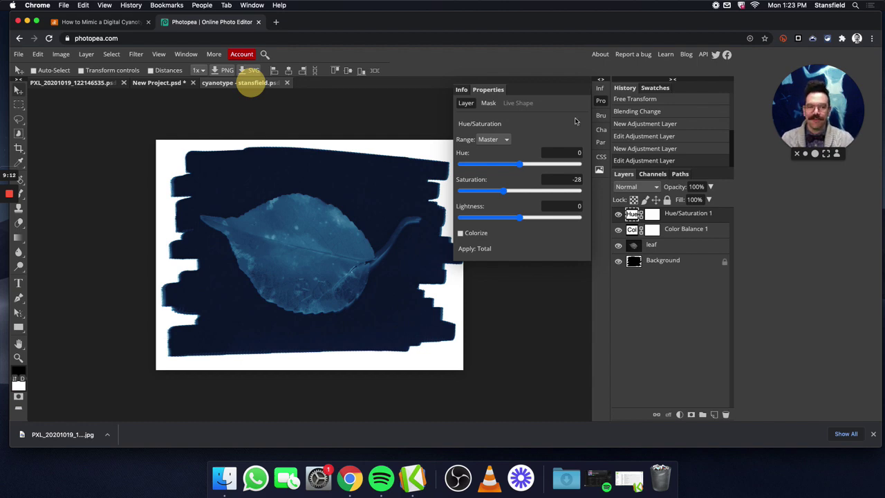
left_click(600, 100)
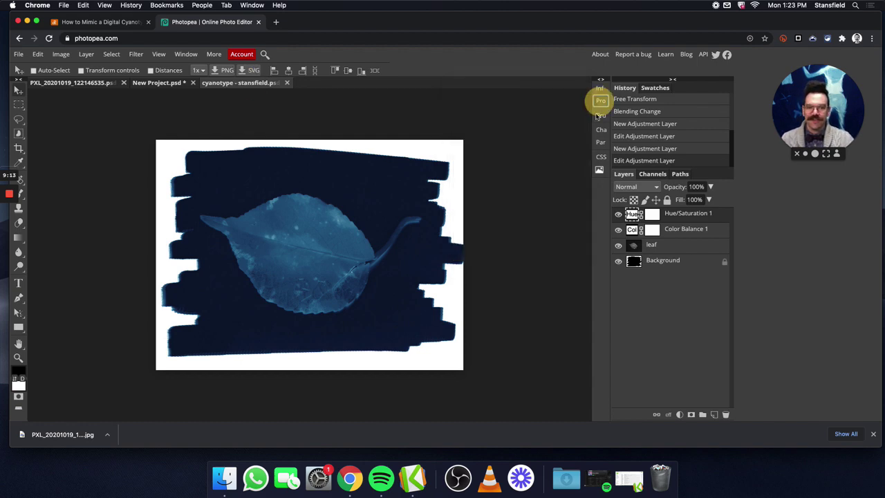
left_click(153, 83)
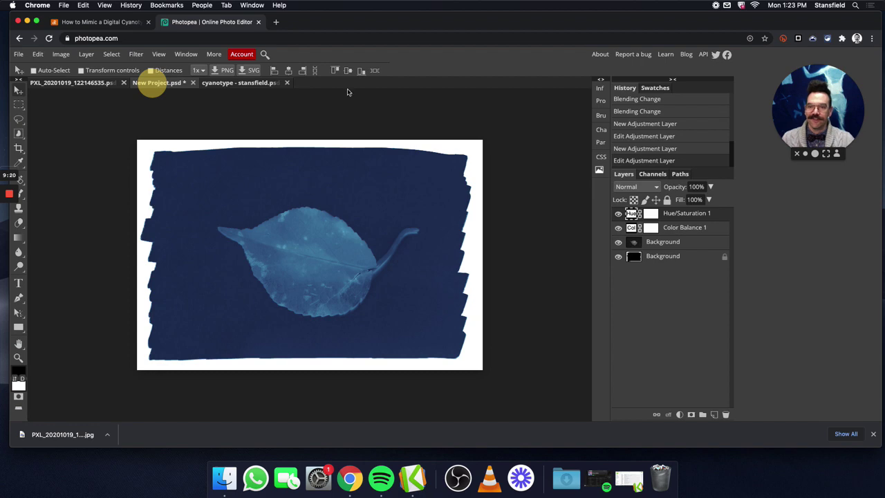
left_click(242, 83)
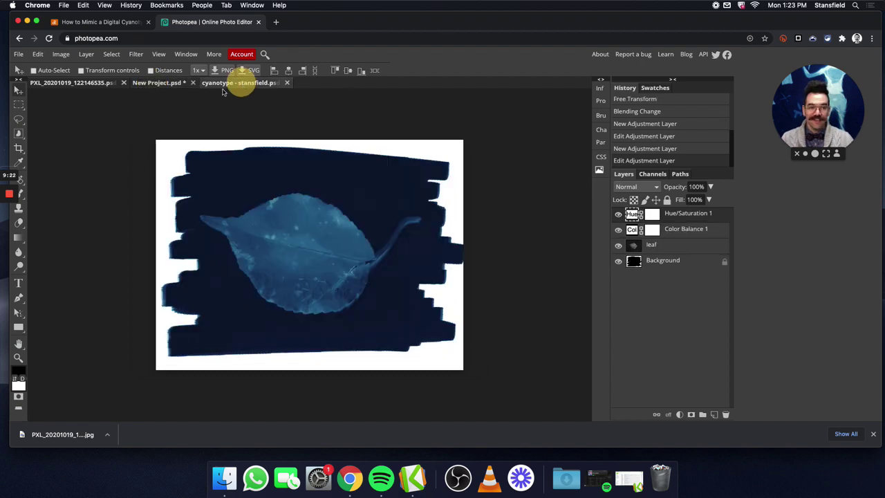
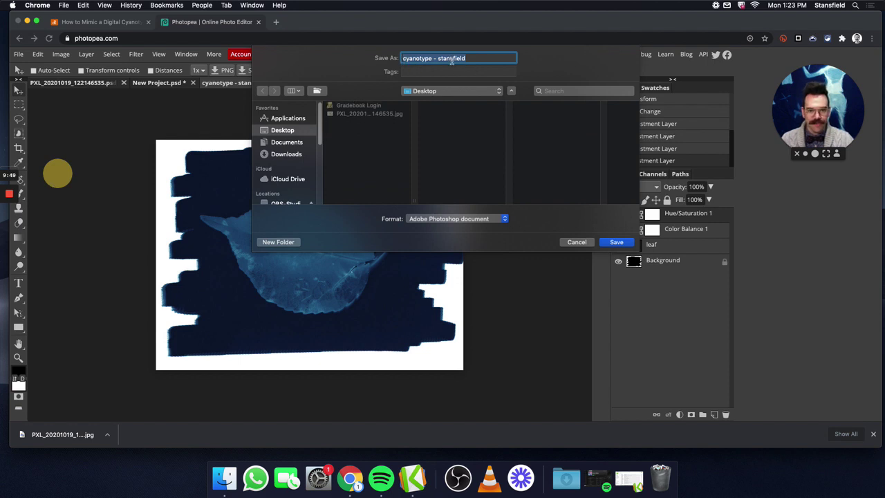
Save the cyanotype document to the Desktop as a PSD under its existing file name
left_click(615, 243)
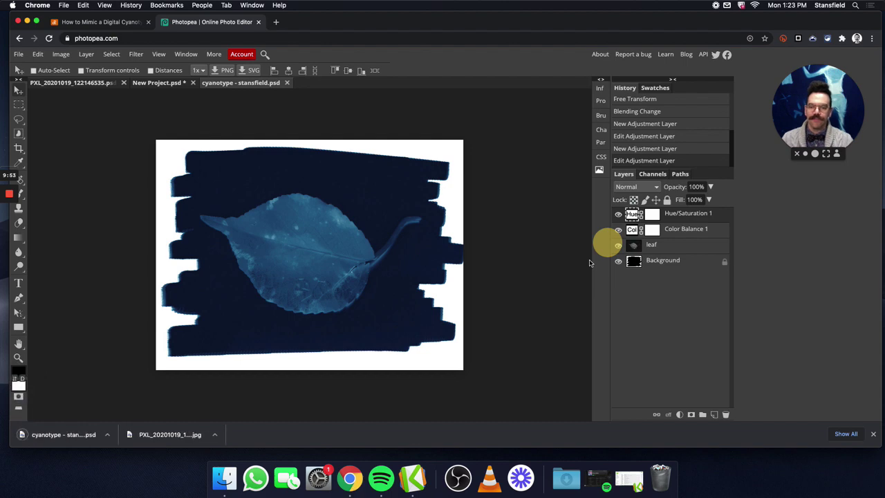
Export the cyanotype as a JPG to the Desktop, adding "-2" to the end of the file name
left_click(19, 55)
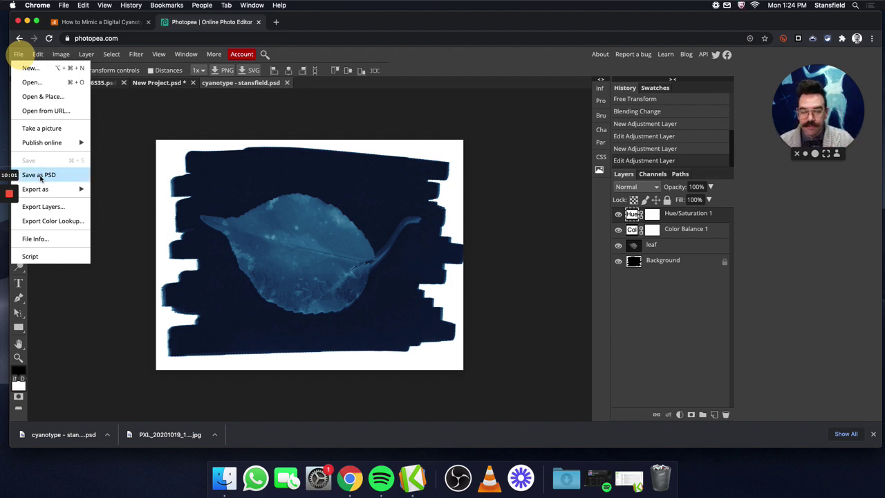
mouse_move(46, 192)
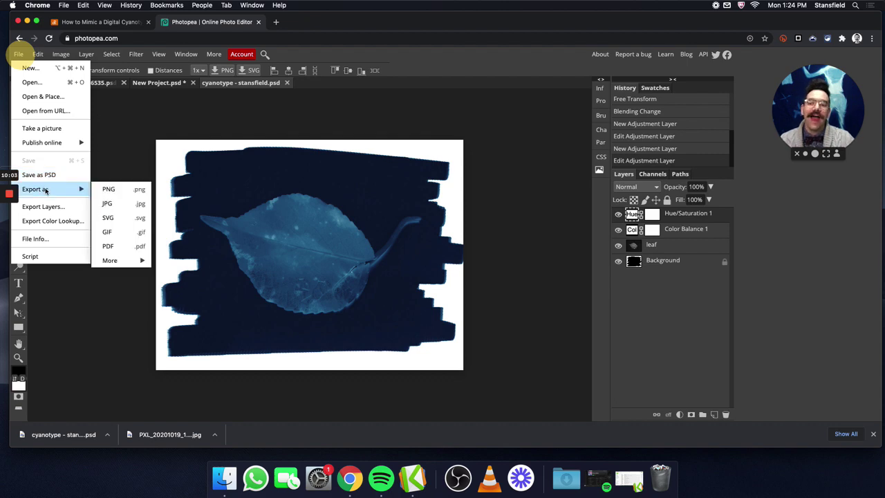
left_click(111, 204)
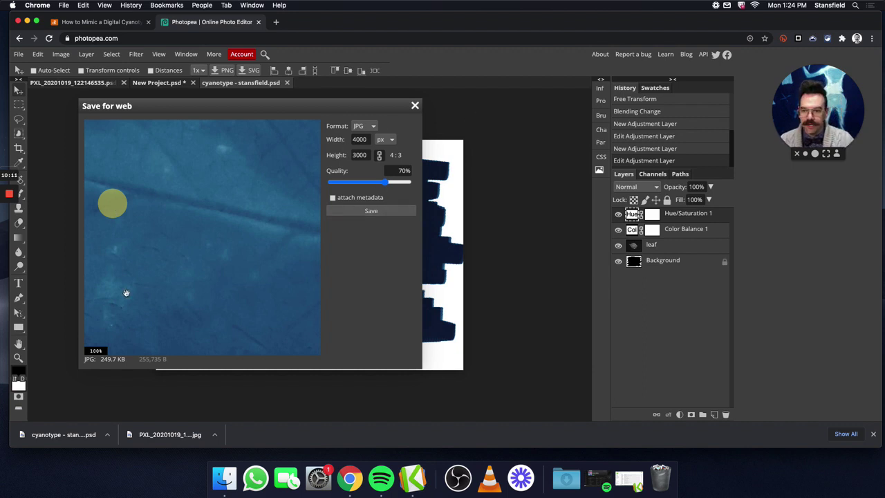
left_click(375, 210)
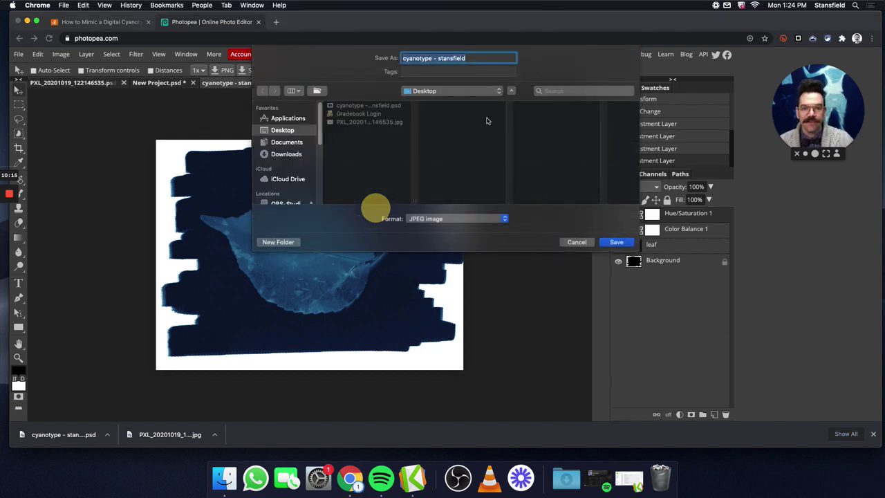
key("Right")
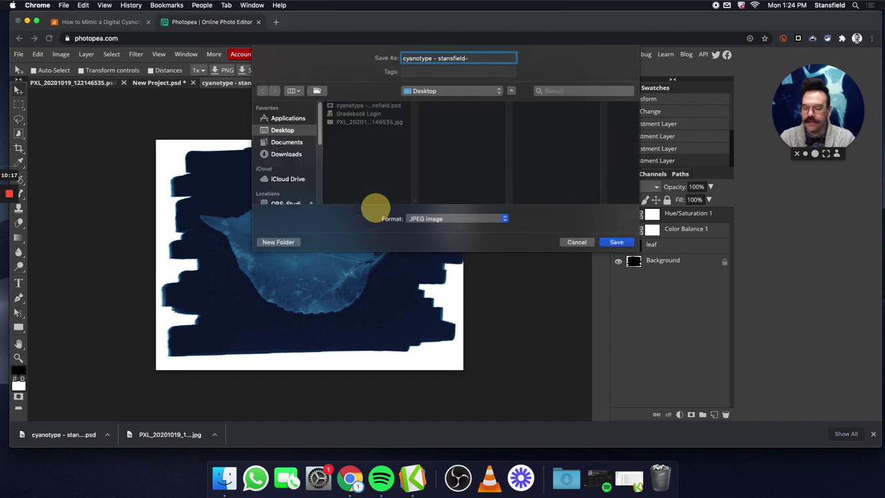
type("-")
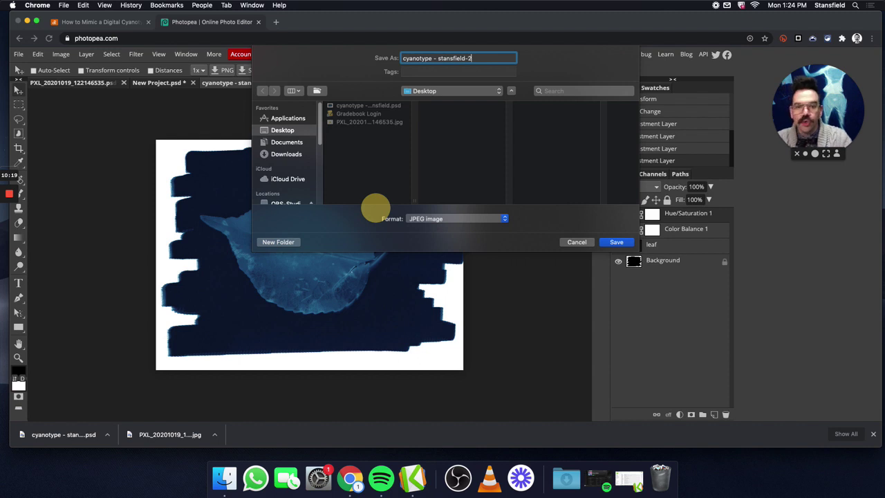
left_click(616, 242)
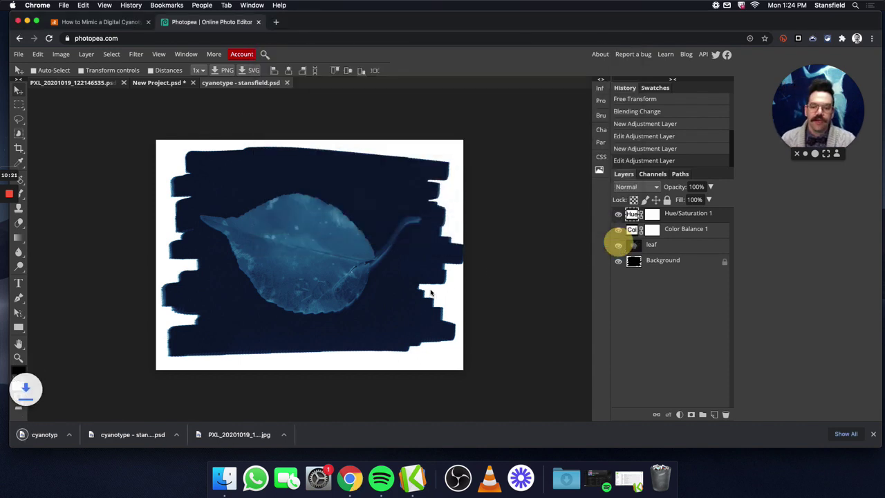